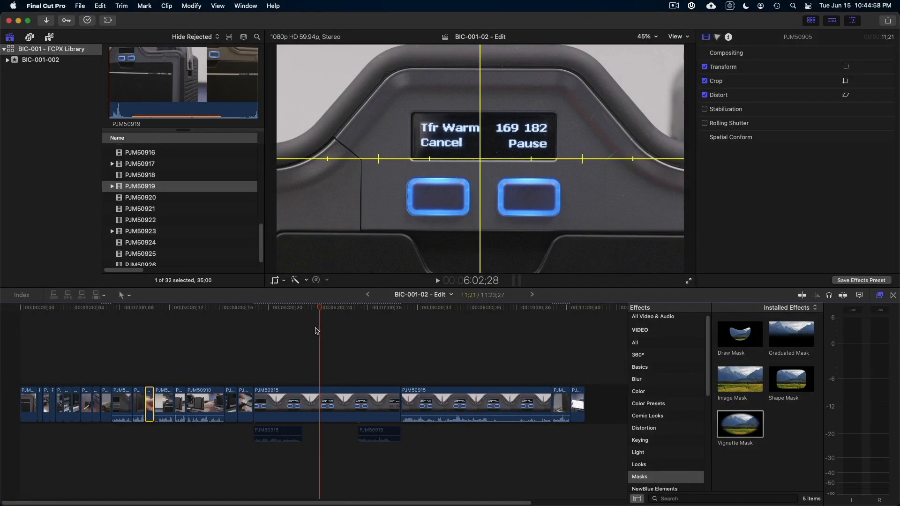
Position the playhead at about 10;54 in the timeline and select the opening clip, PJM50919.
left_click(321, 311)
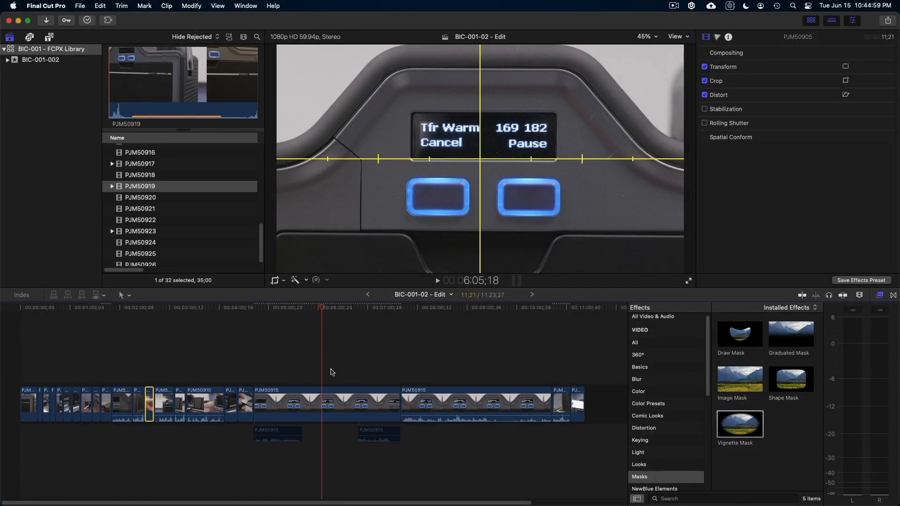
left_click(331, 406)
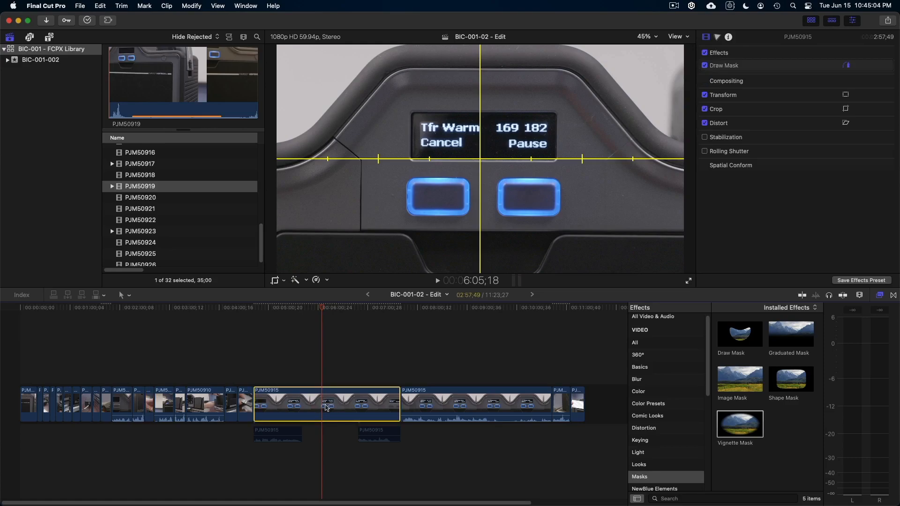
key("super+equal")
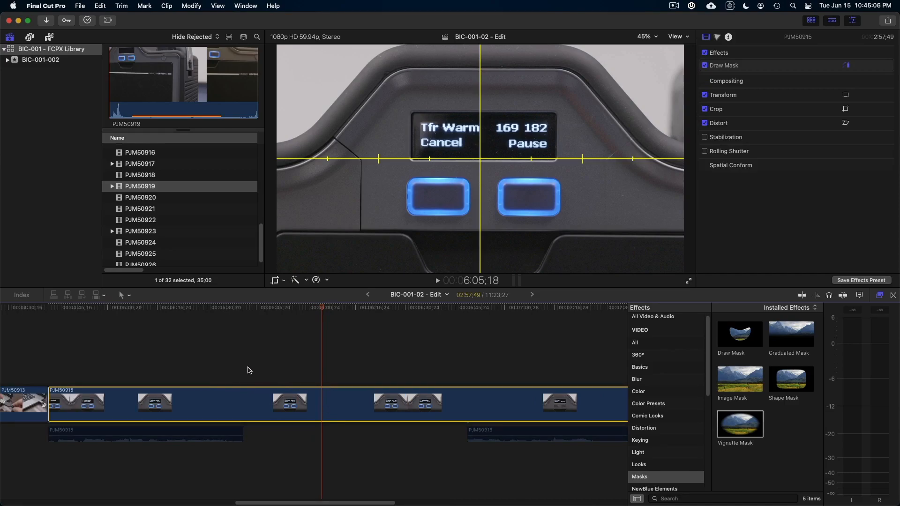
key("h")
left_click_drag(243, 365, 426, 365)
left_click_drag(328, 369, 381, 370)
left_click_drag(269, 362, 440, 364)
key("a")
left_click(57, 309)
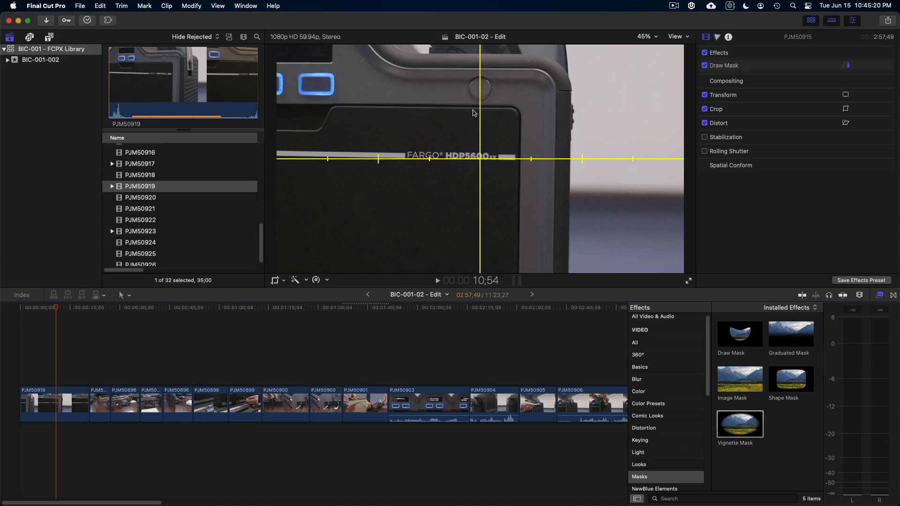
left_click(59, 396)
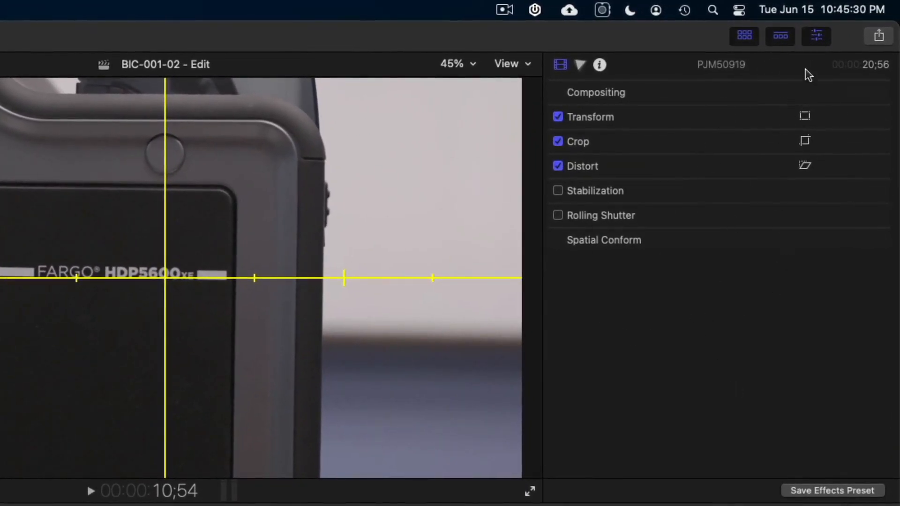
Hide the Inspector, show it again, and expand the Transform parameters of the selected clip.
left_click(819, 36)
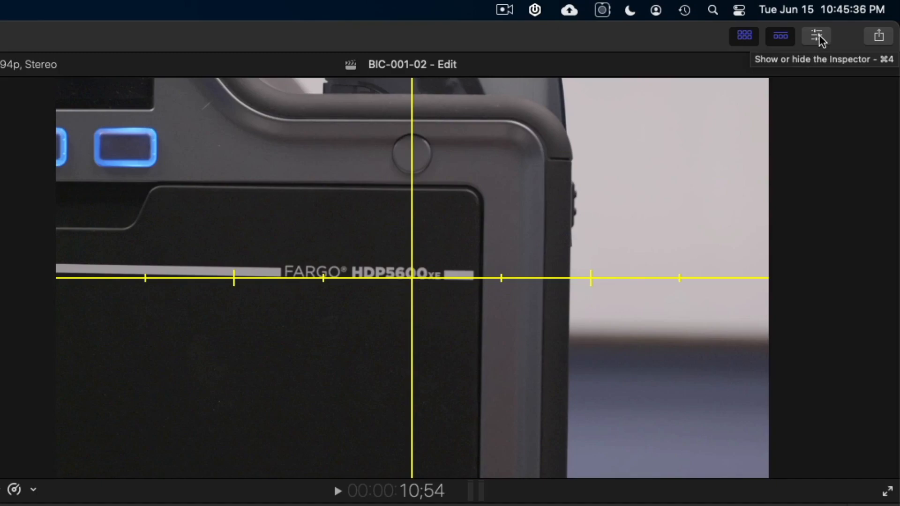
left_click(819, 36)
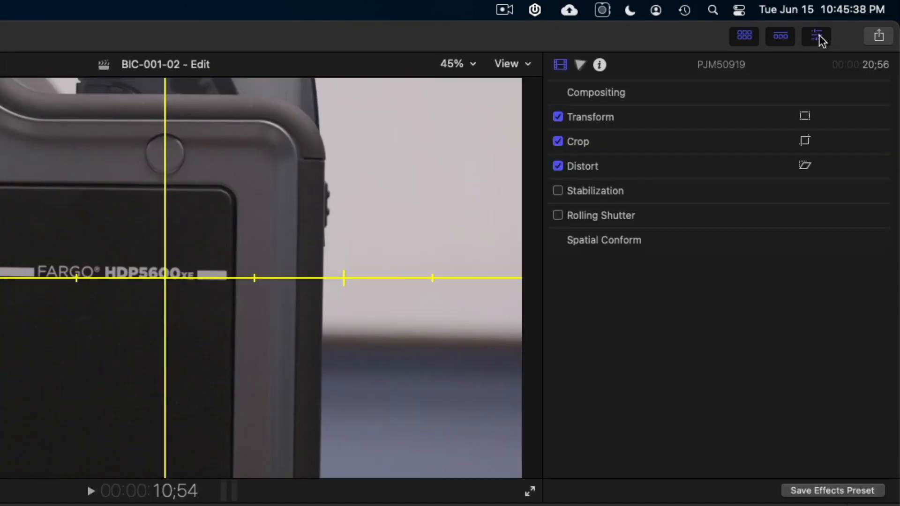
mouse_move(812, 119)
left_click(861, 117)
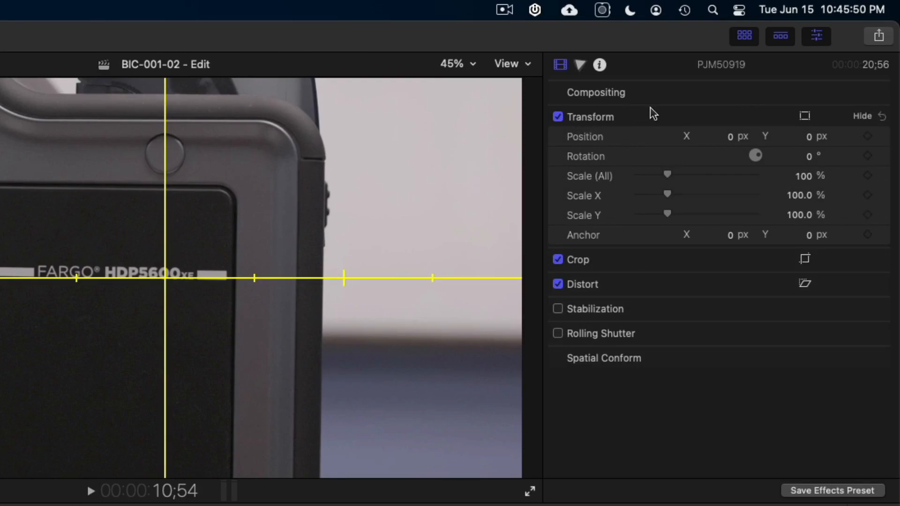
Turn off the horizon overlay in the viewer and turn on the title/action safe zones instead.
left_click(529, 64)
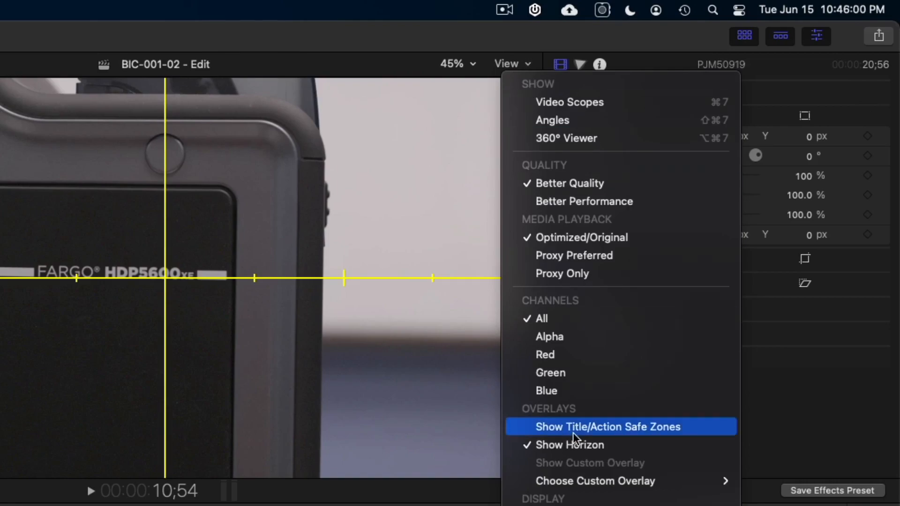
left_click(637, 446)
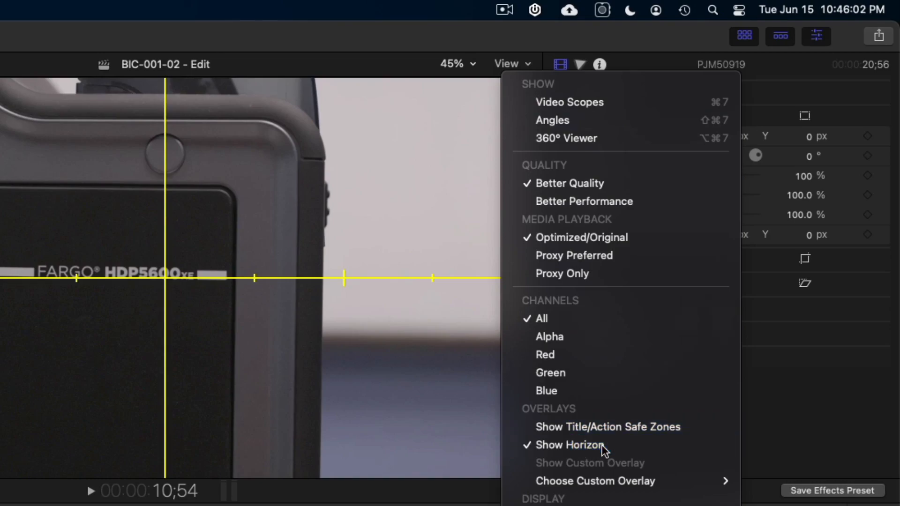
left_click(521, 65)
left_click(670, 427)
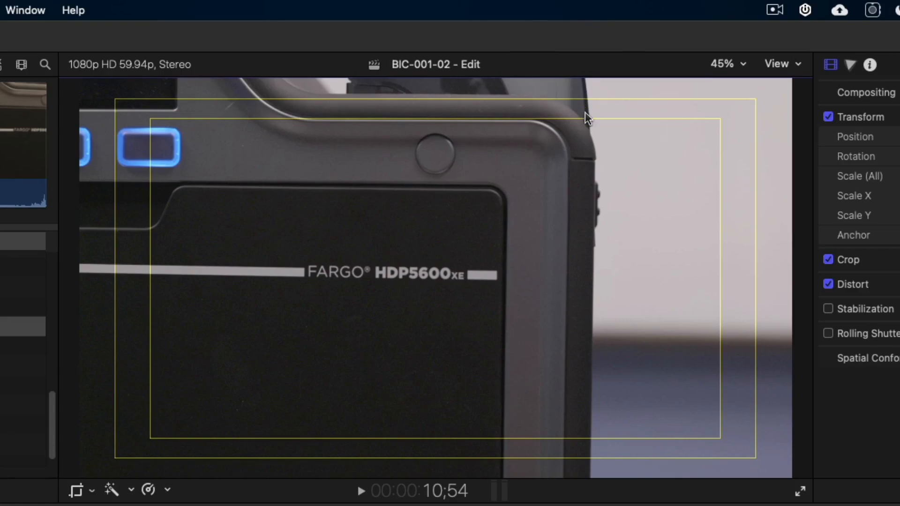
Turn the horizon overlay back on in the viewer and turn off the title/action safe zones.
left_click(792, 64)
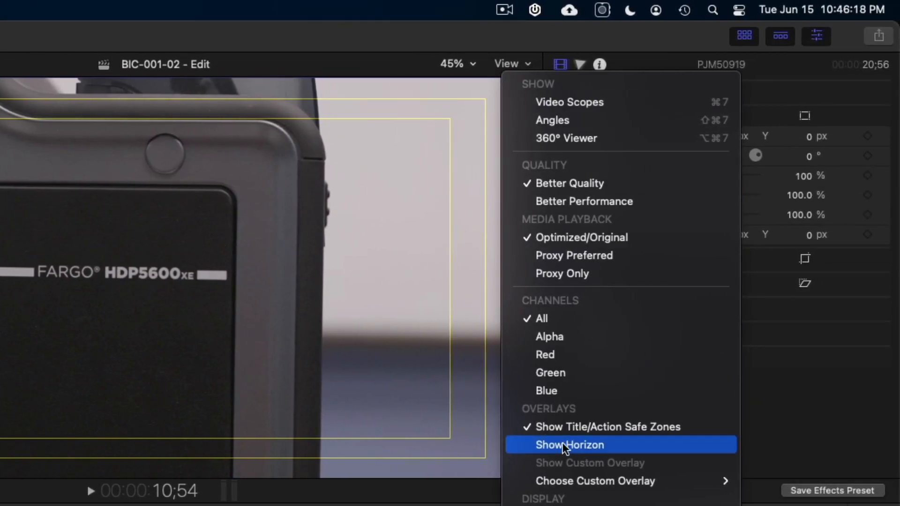
left_click(577, 443)
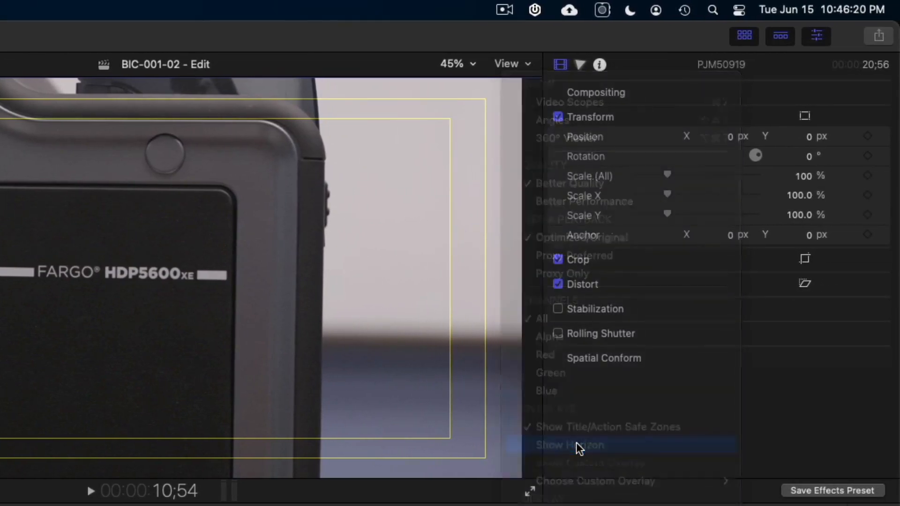
left_click(525, 64)
left_click(611, 428)
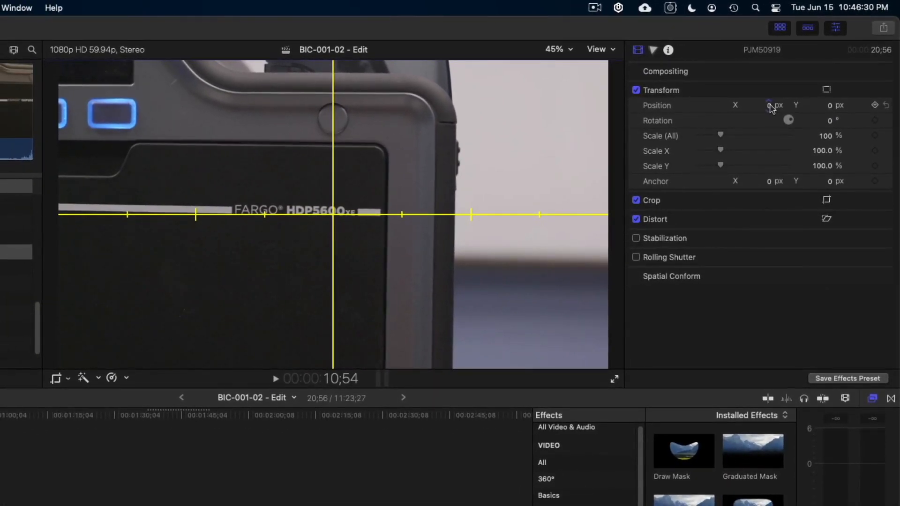
Try moving the clip to about X 329 px, Y -407 px and rotating it -5°, resetting each parameter after its trial.
left_click_drag(771, 108, 769, 105)
left_click_drag(831, 107, 830, 103)
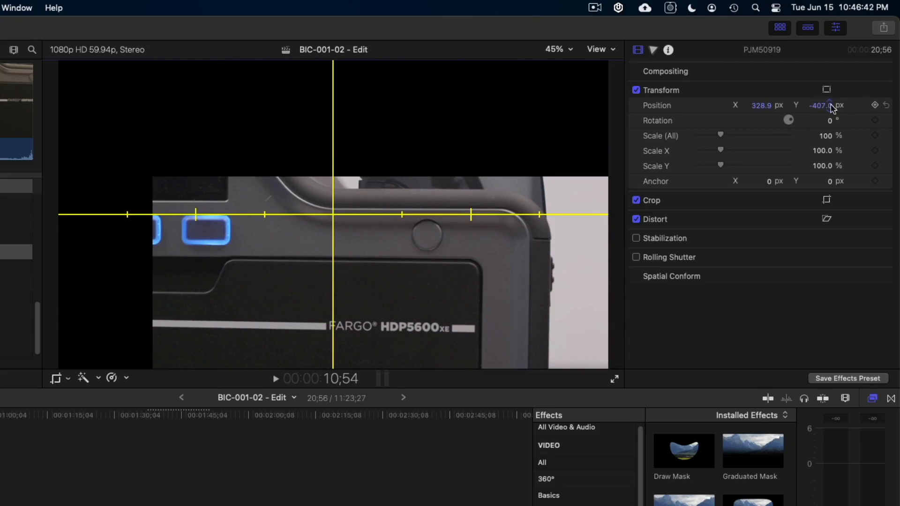
left_click(886, 105)
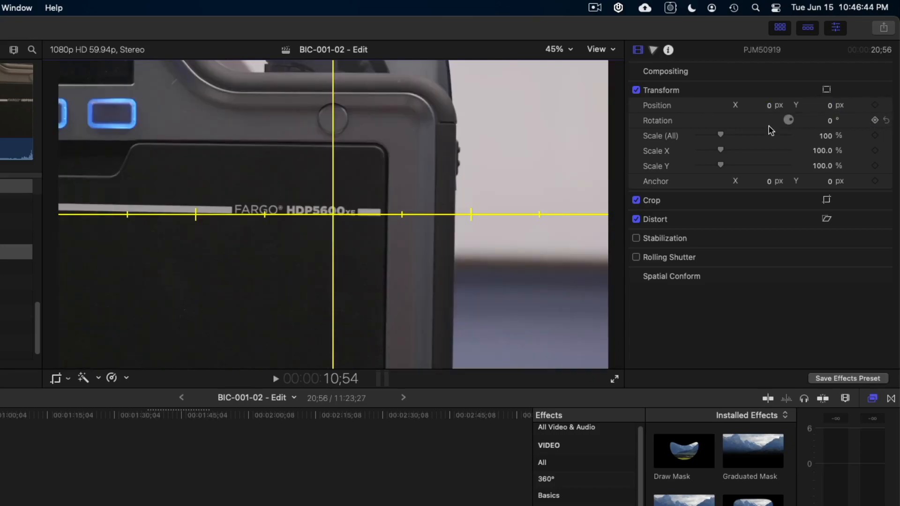
mouse_move(831, 125)
left_mouse_down()
mouse_move(830, 136)
mouse_move(830, 114)
mouse_move(828, 123)
left_mouse_up()
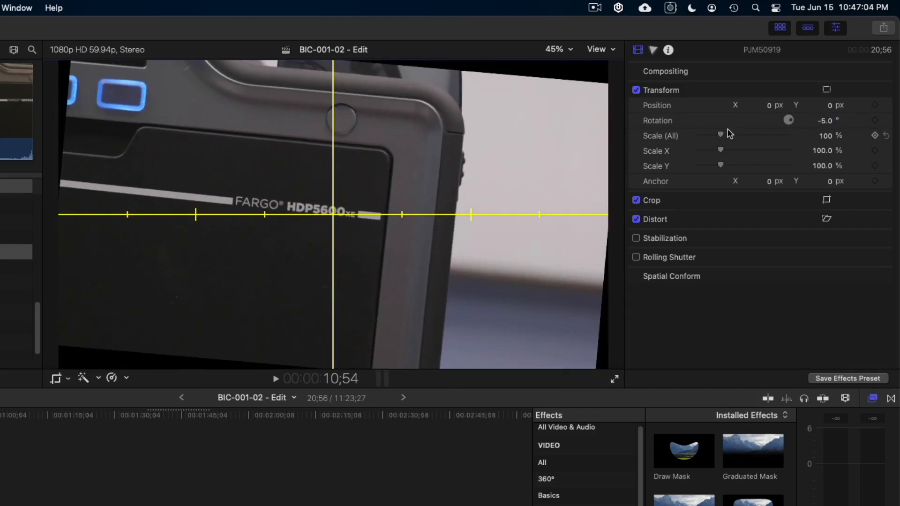
left_click(886, 120)
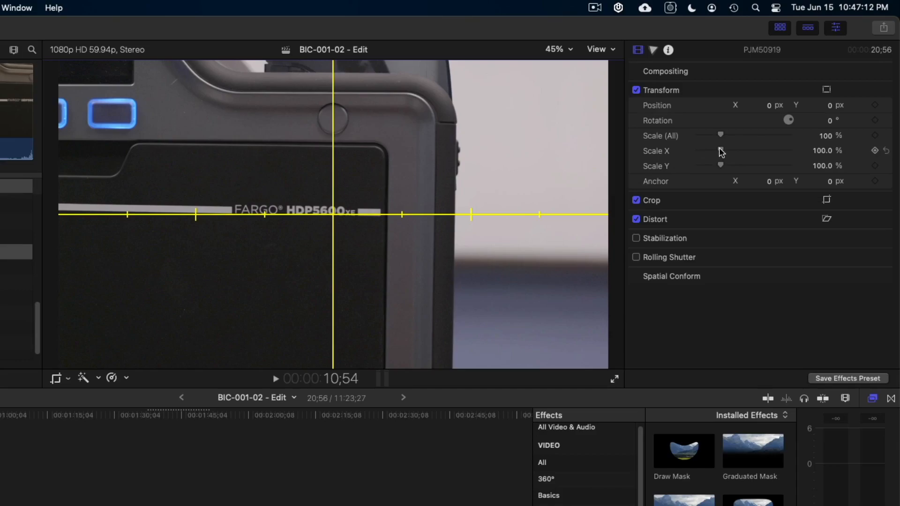
Try stretching the clip with Scale X at 46.29% and 88.93% and Scale Y at 108.86%, and reset both scales.
mouse_move(719, 147)
left_mouse_down()
mouse_move(730, 147)
mouse_move(709, 154)
left_mouse_up()
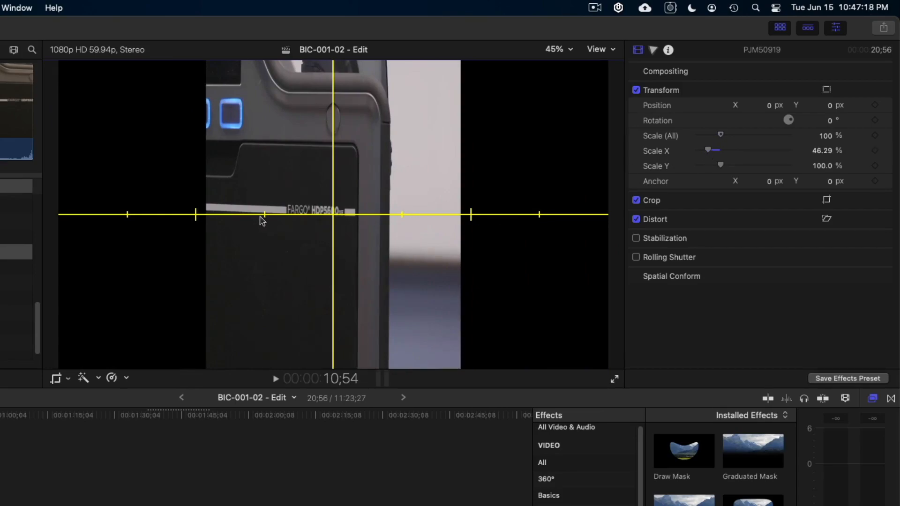
mouse_move(709, 151)
left_mouse_down()
mouse_move(743, 150)
mouse_move(717, 155)
mouse_move(727, 166)
mouse_move(710, 164)
mouse_move(743, 151)
mouse_move(717, 151)
left_mouse_up()
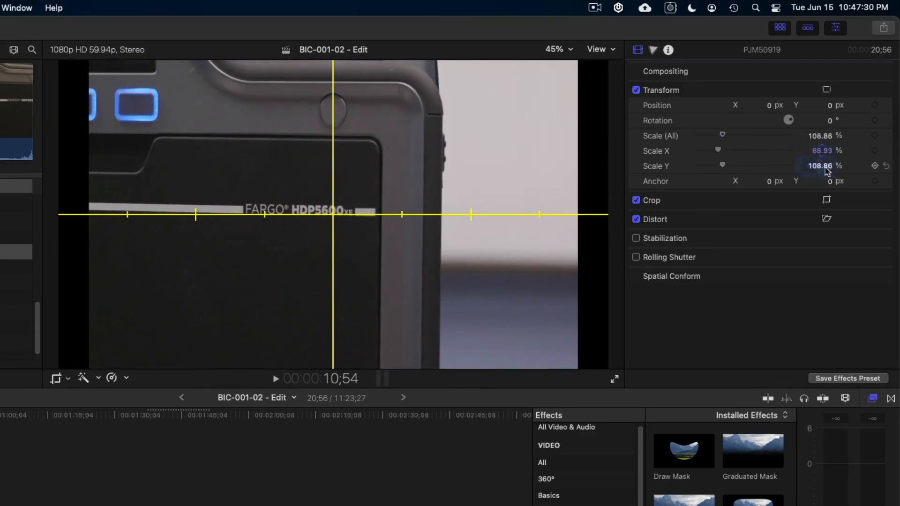
left_click(886, 166)
left_click(886, 151)
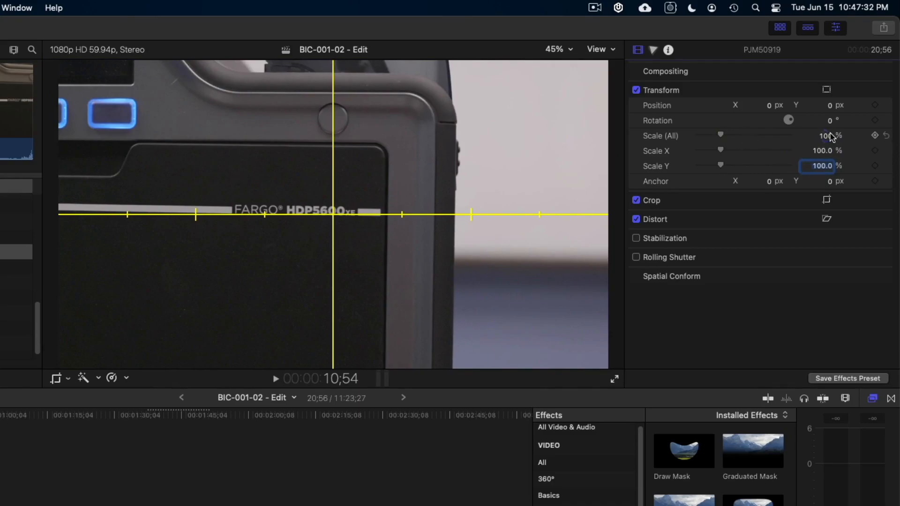
Try scaling the whole clip uniformly to 77%, 400% and 500%.
left_click_drag(721, 136, 715, 137)
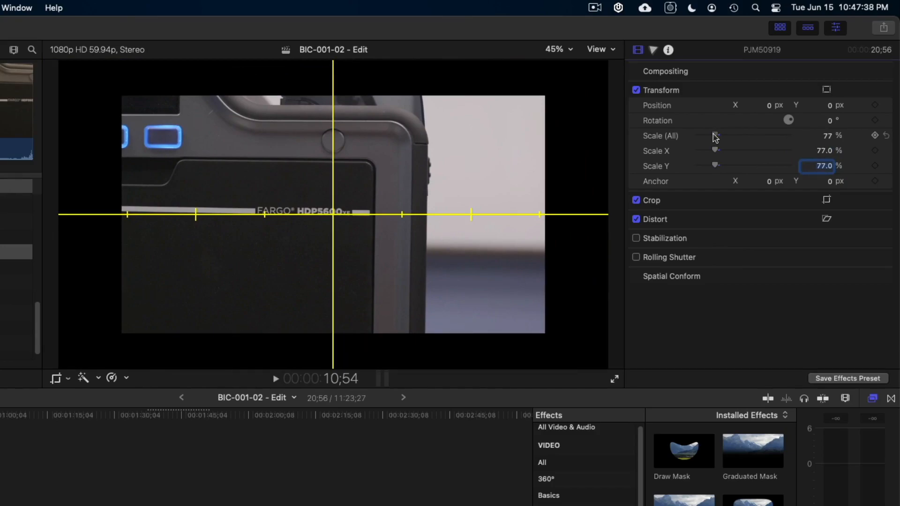
left_click_drag(715, 137, 817, 143)
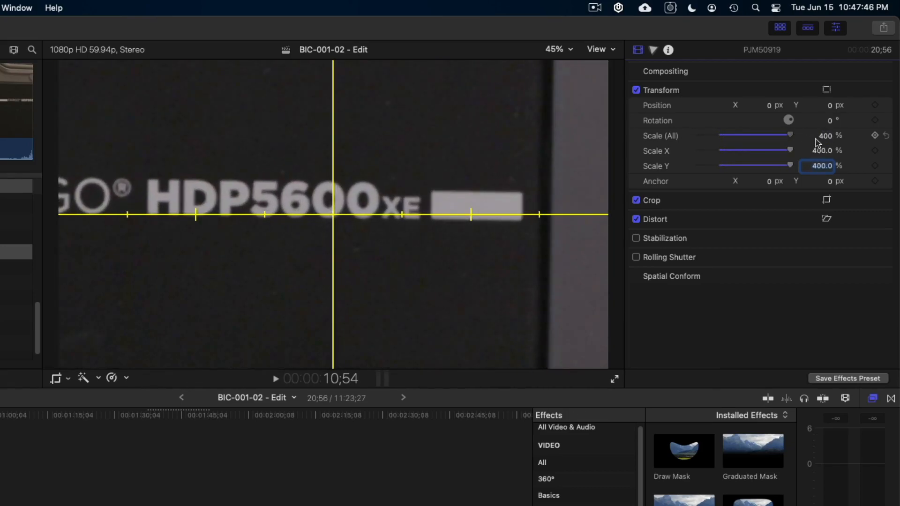
left_click(810, 136)
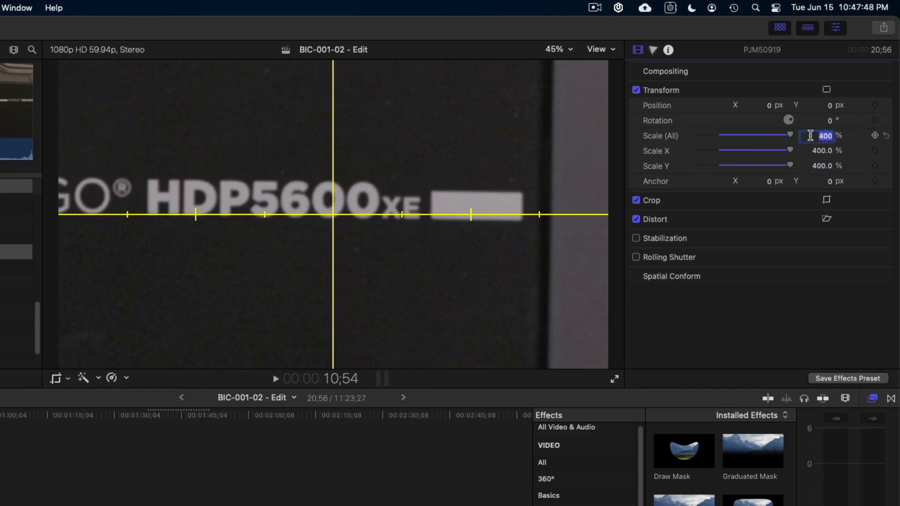
type("500")
key("Return")
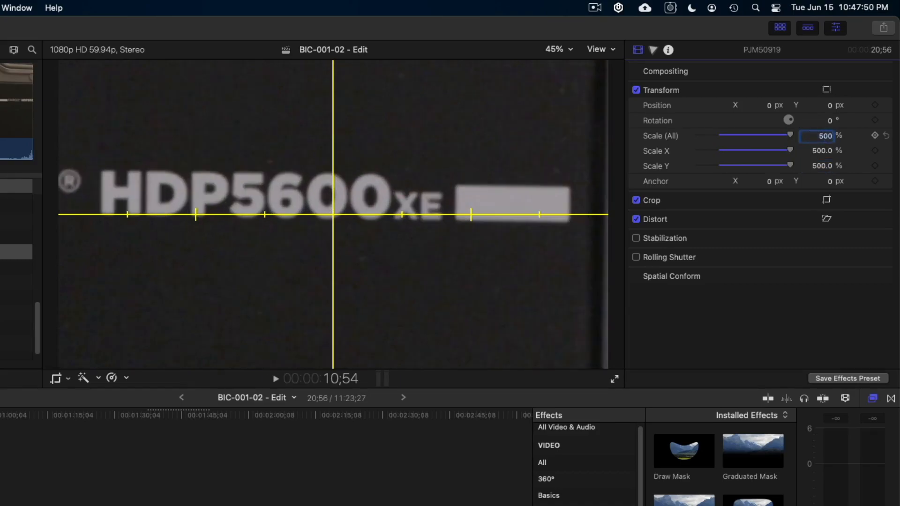
Try uniform scales of -500% and 0% on the clip, and return Scale (All) to 100%.
type("-500")
key("Return")
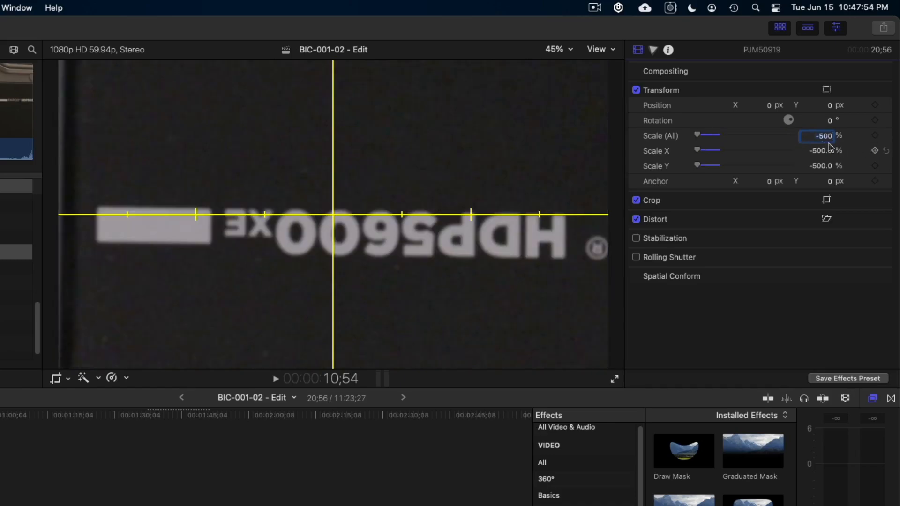
key("super+a")
left_click(262, 490)
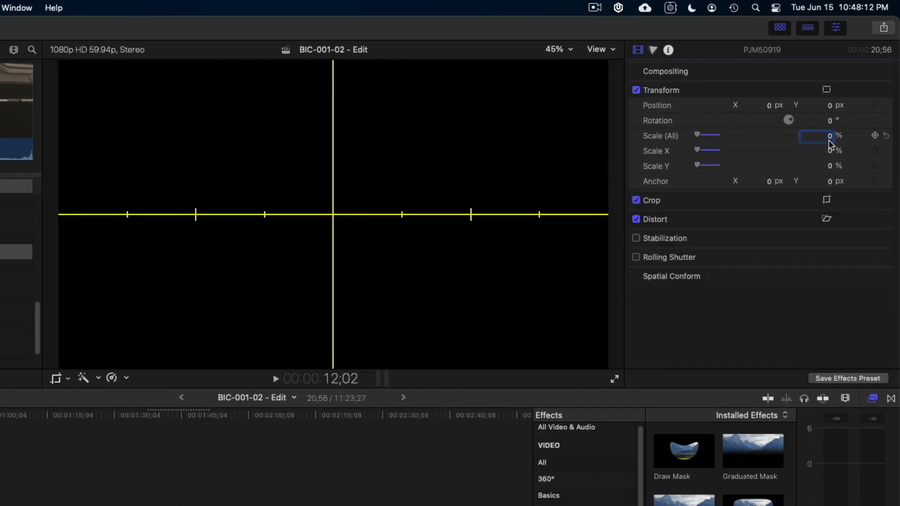
key("Return")
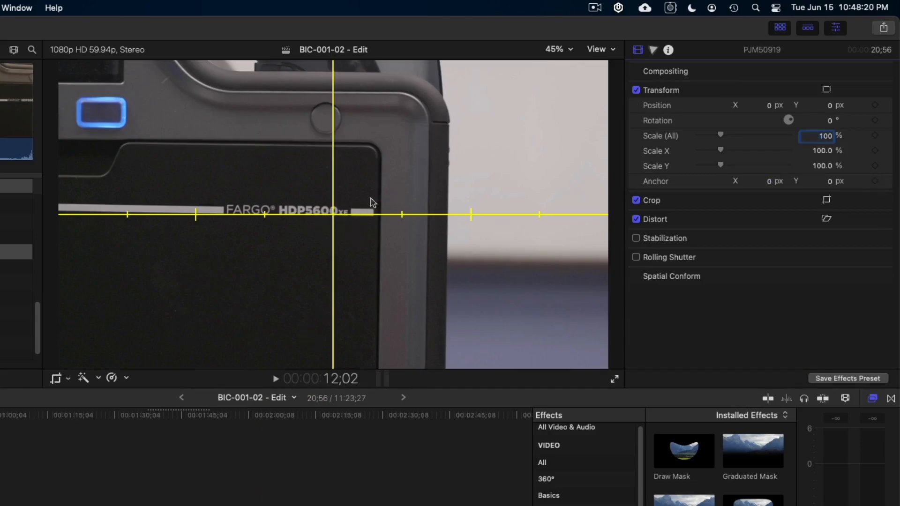
Try anchor offsets of X -951.1 px and Y -519.0 px, testing the scaling around them at 81%, 74% and 39%.
left_click_drag(720, 135, 717, 136)
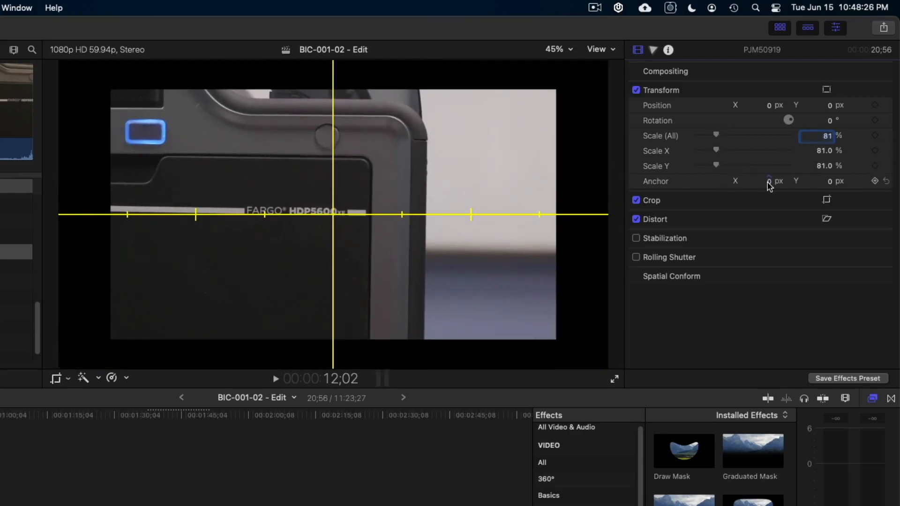
mouse_move(770, 185)
left_mouse_down()
mouse_move(724, 184)
mouse_move(769, 184)
mouse_move(753, 185)
left_mouse_up()
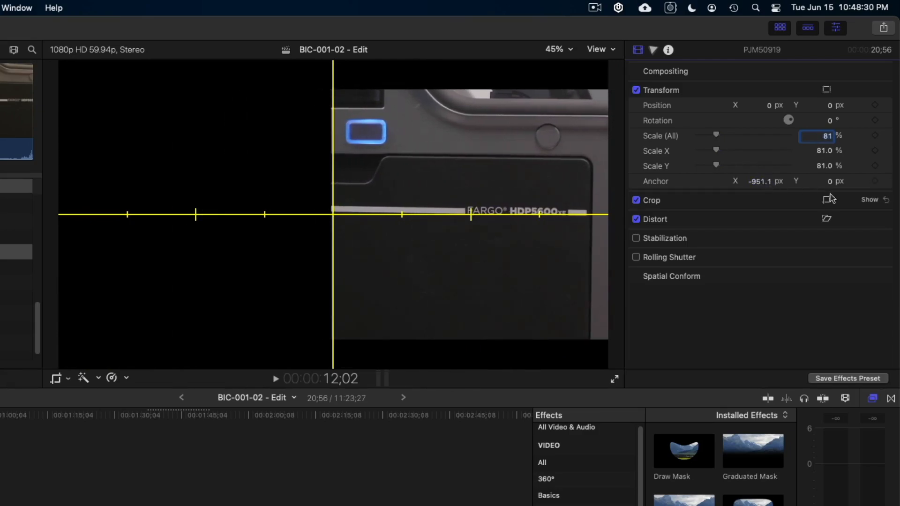
mouse_move(715, 136)
left_mouse_down()
mouse_move(706, 137)
mouse_move(714, 137)
left_mouse_up()
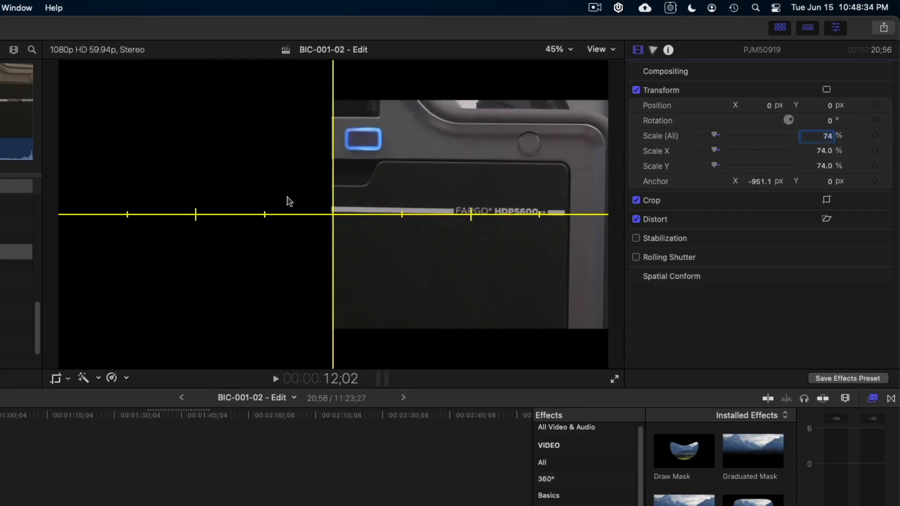
mouse_move(716, 136)
left_mouse_down()
mouse_move(705, 136)
mouse_move(725, 136)
left_mouse_up()
mouse_move(830, 183)
left_mouse_down()
mouse_move(804, 182)
mouse_move(828, 181)
left_mouse_up()
left_click_drag(719, 136, 710, 136)
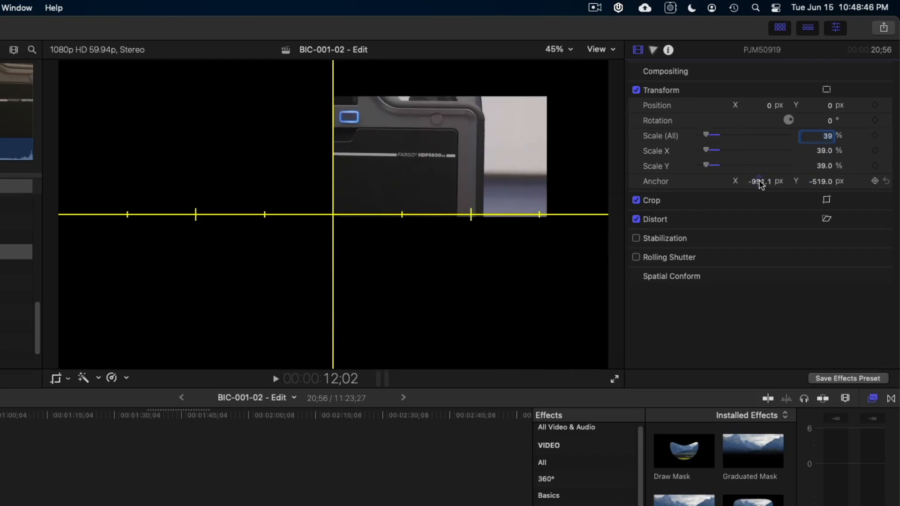
Reset the clip's anchor and all its Transform parameters, and show the on-screen Transform controls in the viewer.
left_click(887, 182)
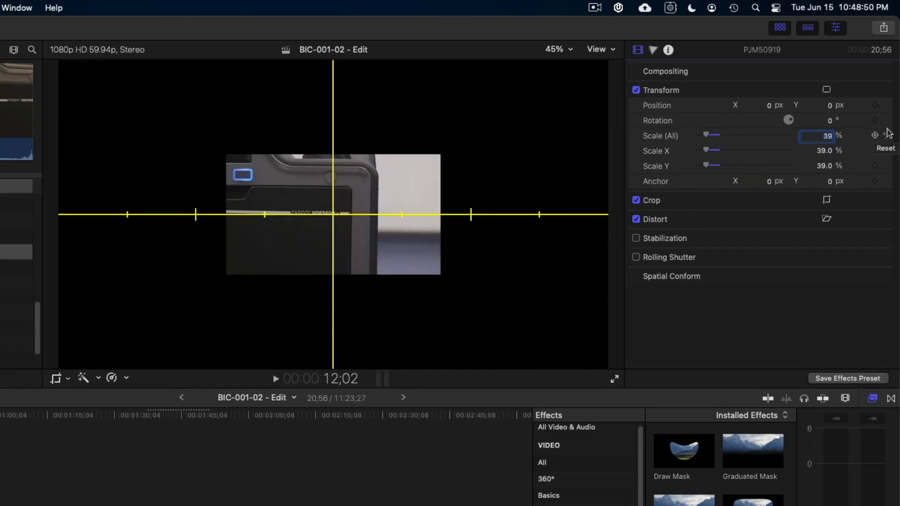
left_click(887, 91)
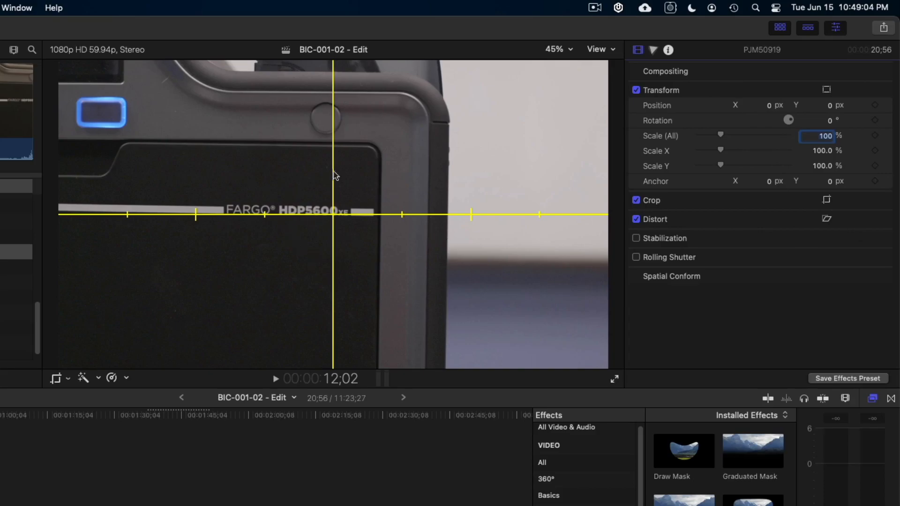
left_click(827, 90)
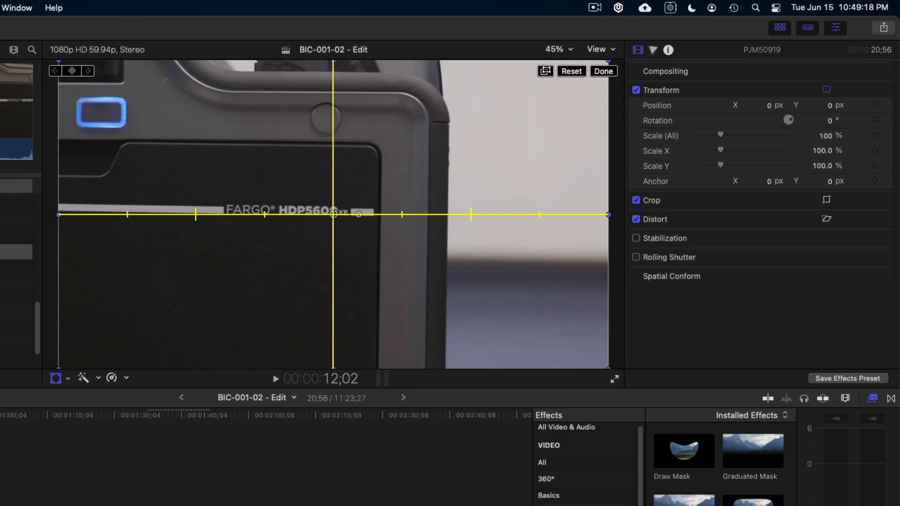
Set the viewer zoom to 25% and hide the horizon overlay.
left_click(562, 49)
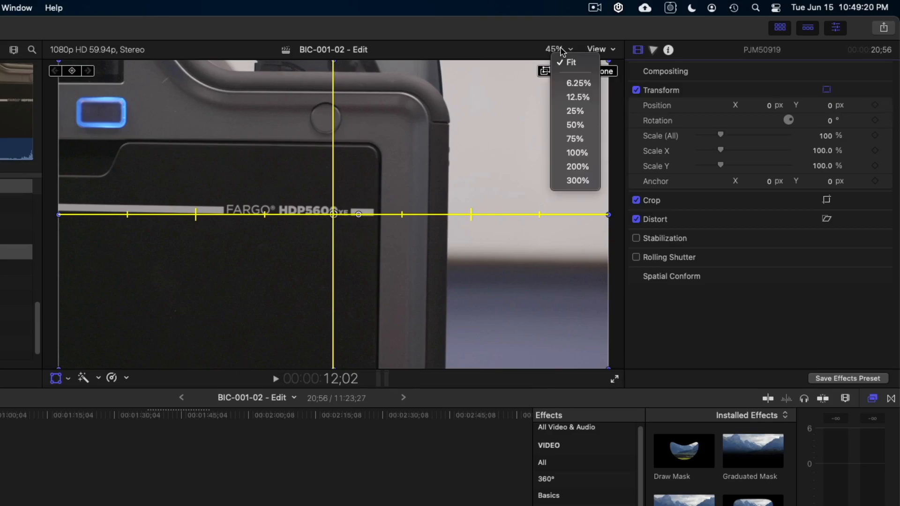
left_click(576, 112)
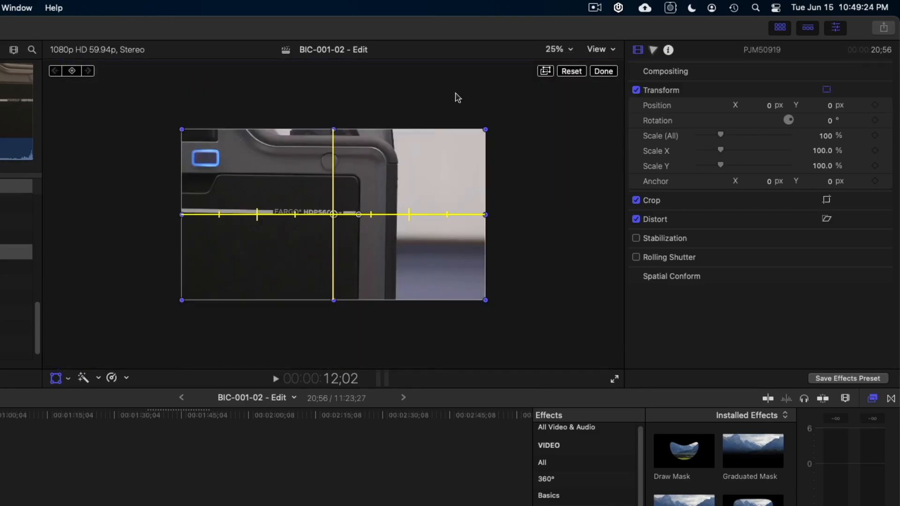
left_click(609, 49)
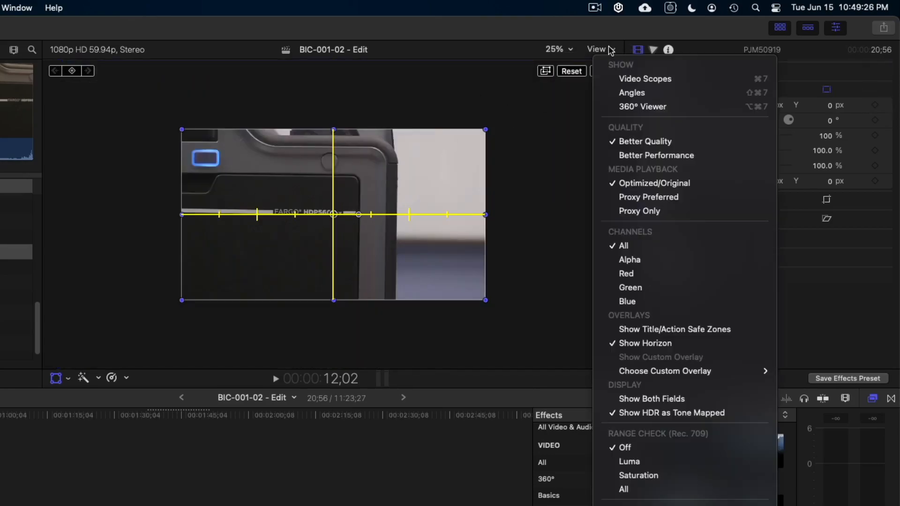
left_click(659, 350)
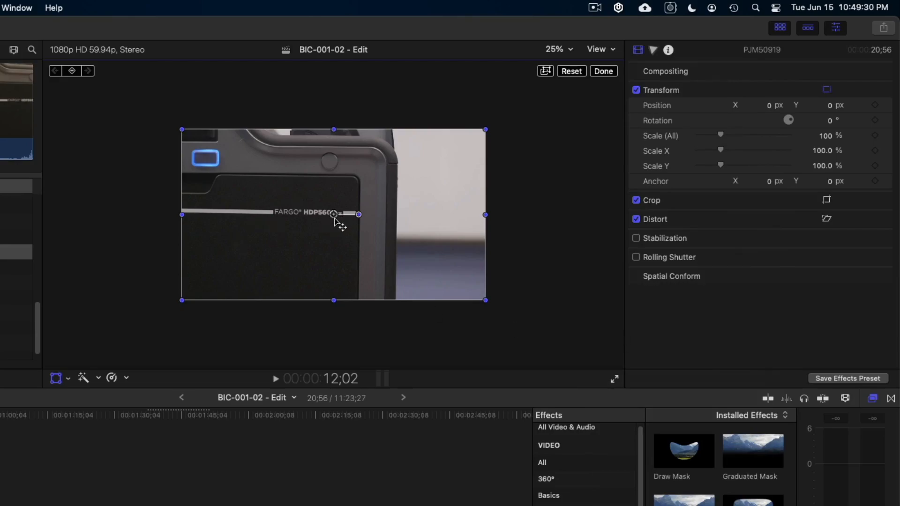
Try resizing the clip with the on-screen handles to Scale X 81.49% and Scale Y 49.13%, and reset its Transform parameters.
mouse_move(336, 216)
left_mouse_down()
mouse_move(293, 183)
mouse_move(286, 209)
mouse_move(260, 218)
mouse_move(461, 268)
mouse_move(347, 186)
mouse_move(334, 227)
mouse_move(340, 255)
mouse_move(333, 214)
mouse_move(330, 235)
mouse_move(345, 235)
mouse_move(334, 233)
mouse_move(336, 214)
left_mouse_up()
left_click(771, 105)
mouse_move(486, 130)
left_mouse_down()
mouse_move(459, 157)
mouse_move(427, 160)
mouse_move(472, 133)
left_mouse_up()
left_click_drag(471, 213, 522, 214)
left_click_drag(333, 136, 333, 156)
left_click_drag(522, 155, 457, 172)
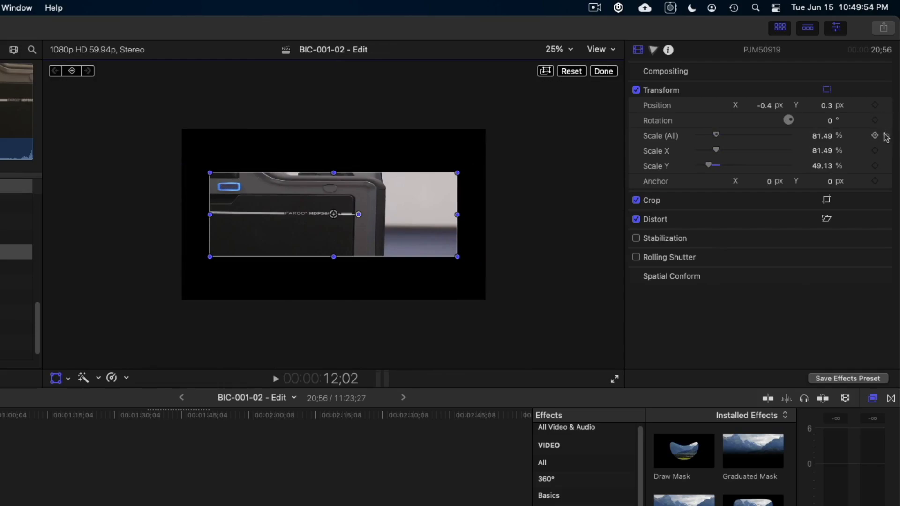
left_click(886, 89)
Try rotating the clip to 19.7° and 3.7° with the on-screen rotation handle, and inspect its lower edge at 200% viewer zoom.
left_click_drag(359, 219, 460, 167)
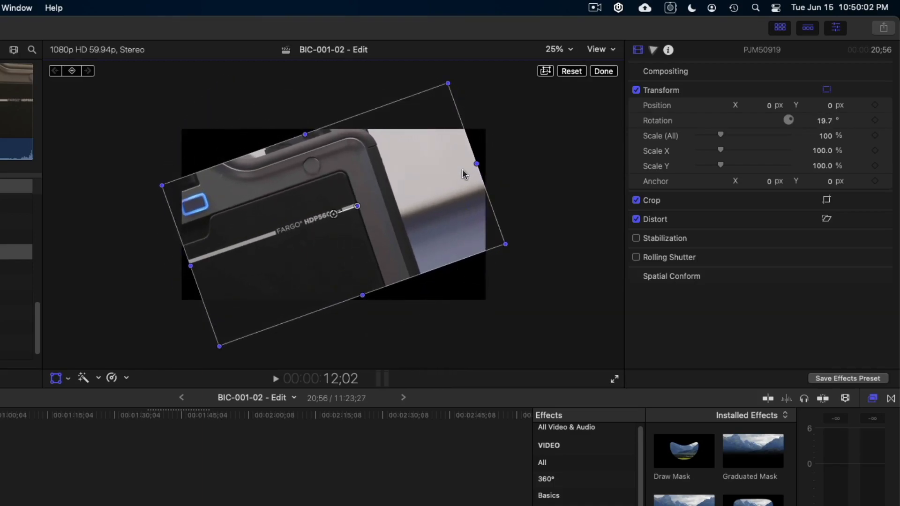
left_click_drag(361, 206, 463, 204)
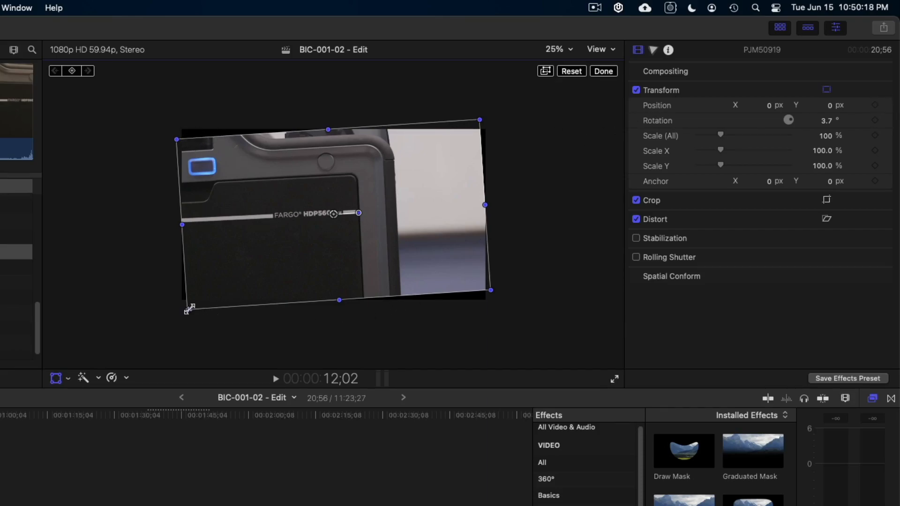
left_click(564, 49)
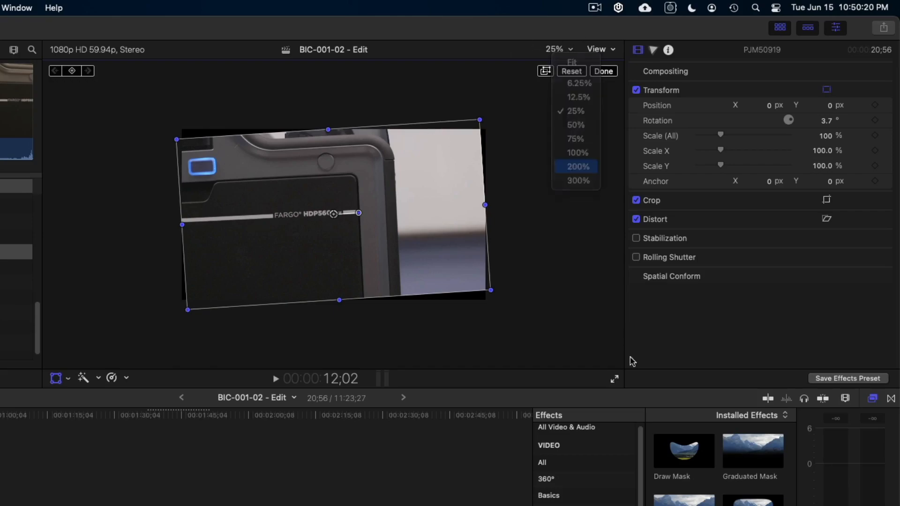
left_click(576, 168)
mouse_move(604, 217)
left_mouse_down()
mouse_move(629, 226)
mouse_move(615, 230)
left_mouse_up()
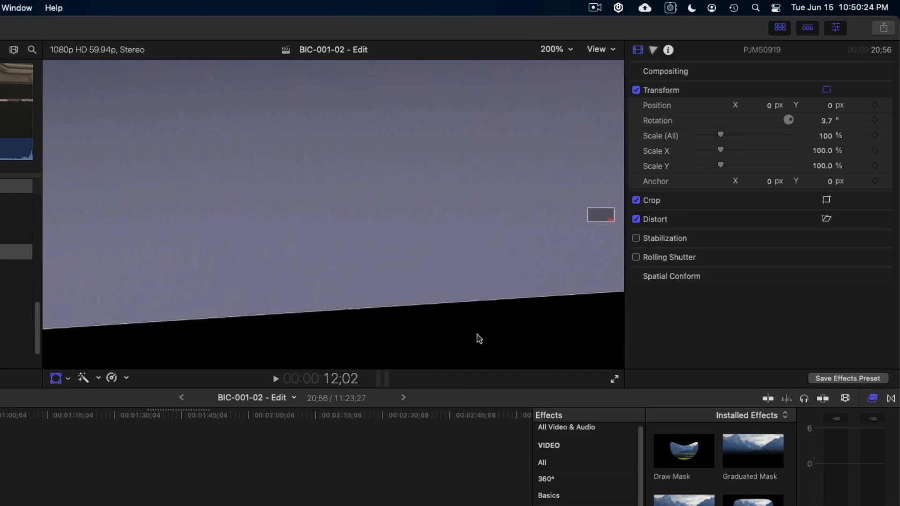
left_click(558, 49)
left_click(565, 60)
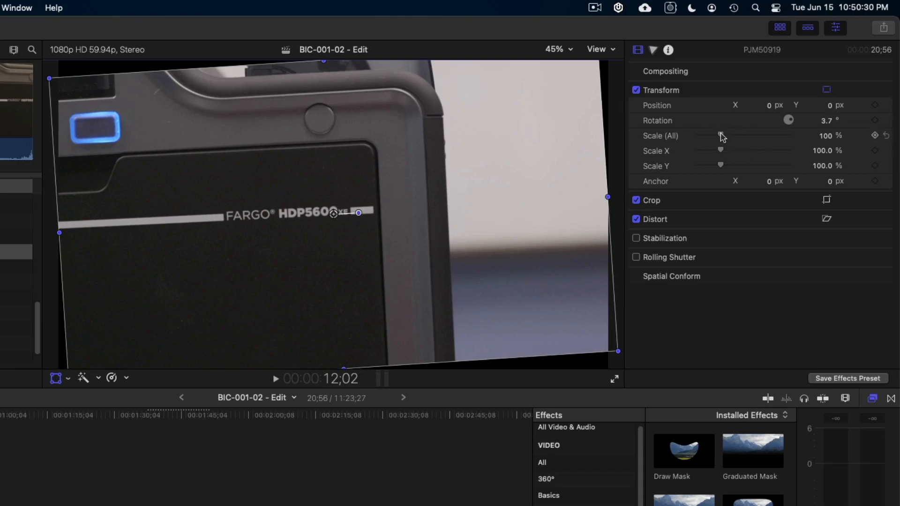
Scale the rotated clip uniformly to 115% to cover the black corners, checking its outline at 25% viewer zoom.
left_click_drag(721, 136, 726, 137)
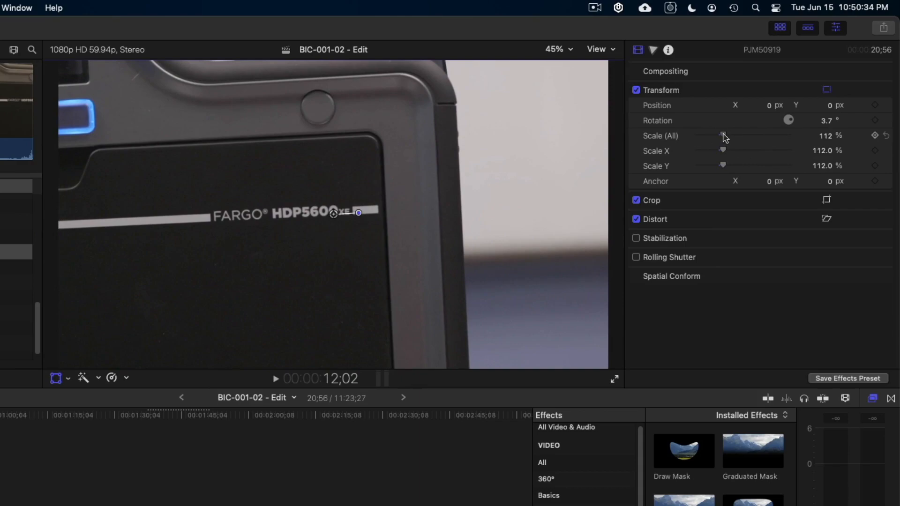
left_click(560, 48)
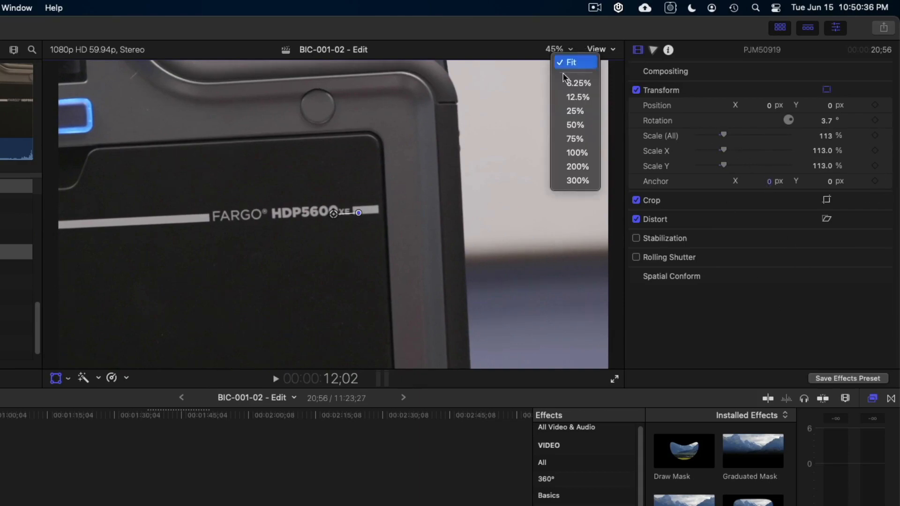
left_click(582, 114)
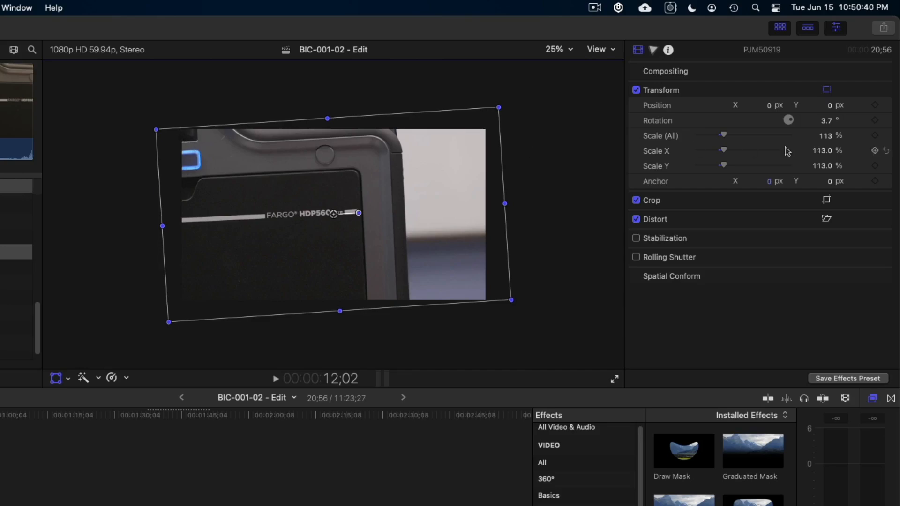
left_click(825, 136)
type("115")
key("Return")
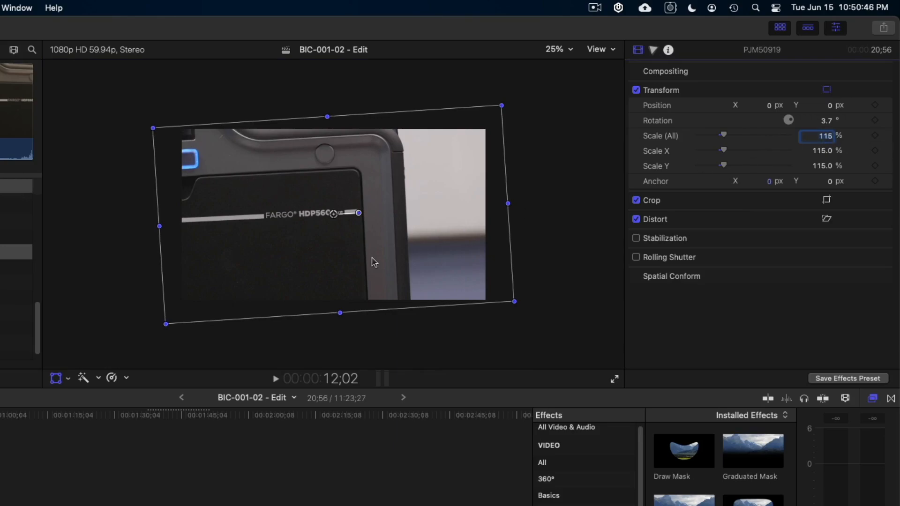
left_click(570, 49)
left_click(568, 66)
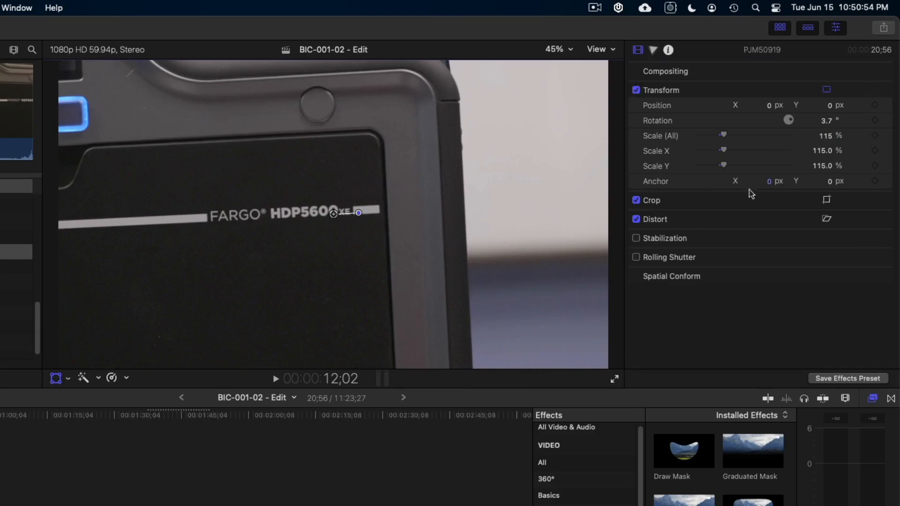
Try shifting the anchor horizontally, reset all Transform parameters, and set Anchor X to -227 px.
left_click_drag(771, 182, 771, 184)
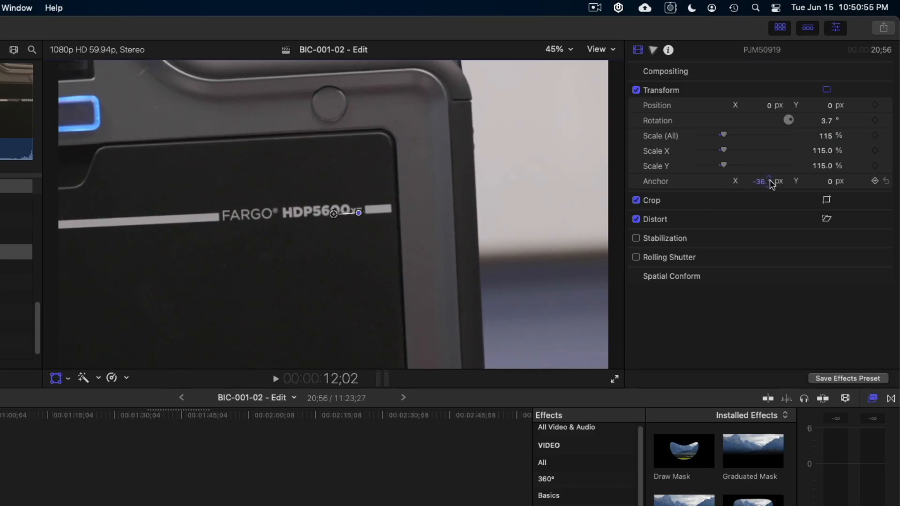
left_click(885, 90)
left_click(769, 182)
type("-227")
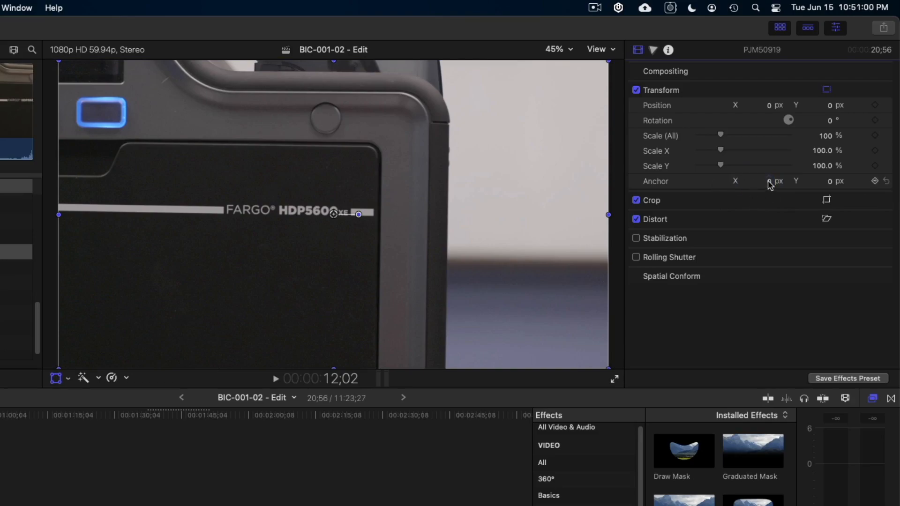
key("Return")
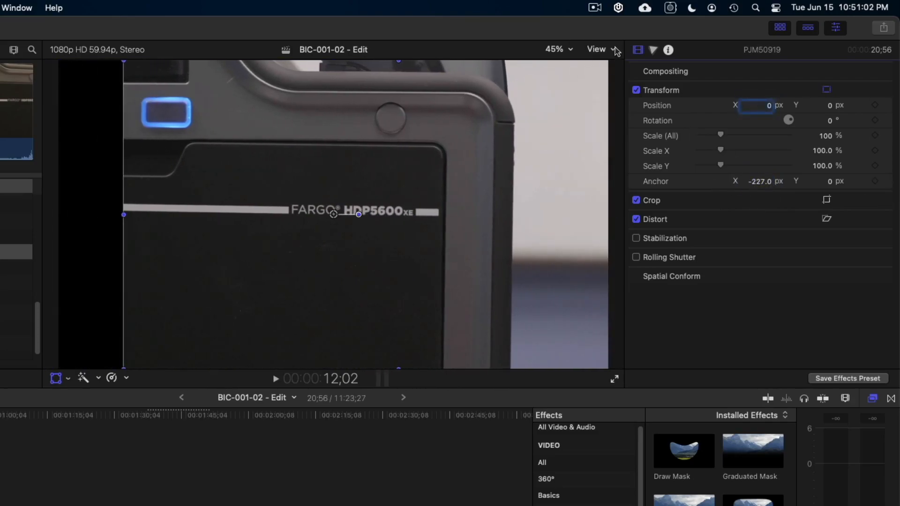
Show the horizon overlay and set the clip's anchor to X -201.0 px and Y 257.7 px.
left_click(598, 49)
left_click(679, 342)
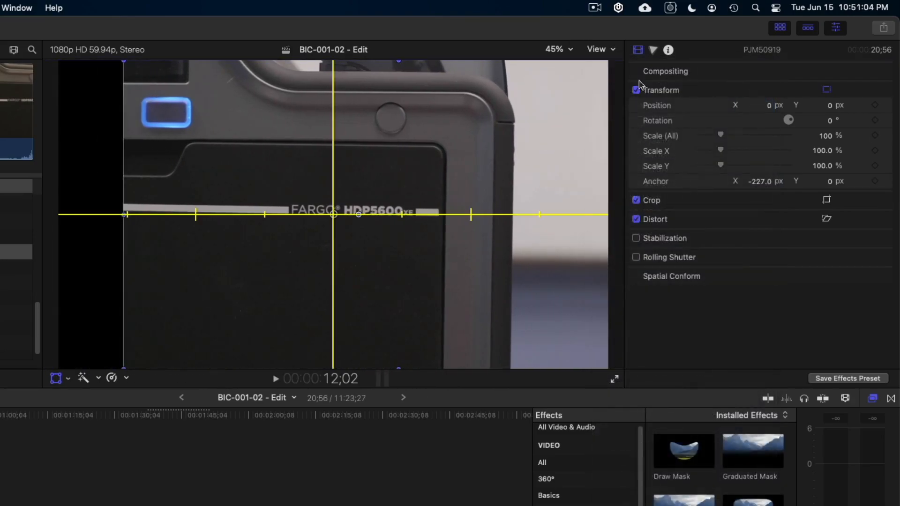
left_click_drag(750, 182, 760, 182)
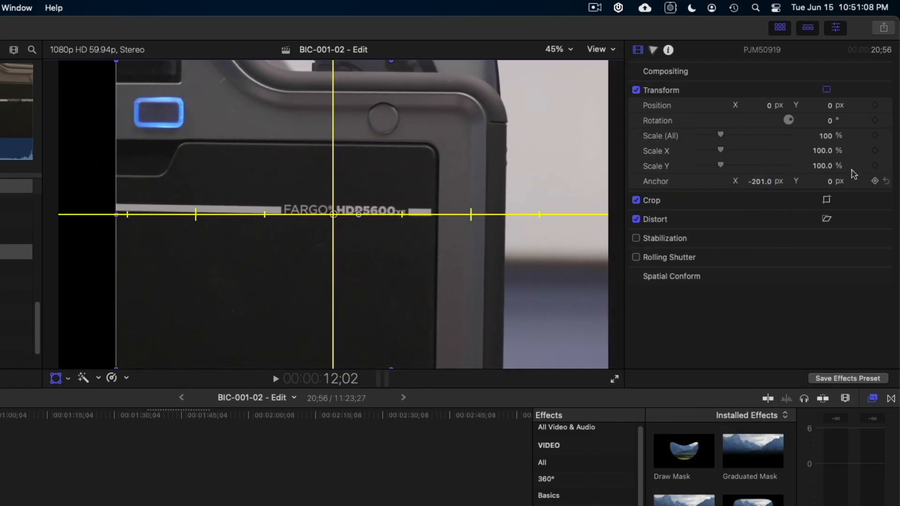
left_click_drag(829, 182, 829, 179)
Rotate the clip to 1.1° with the on-screen handle to level the printer's panel edge with the horizon line, working at 200% viewer zoom.
left_click(559, 49)
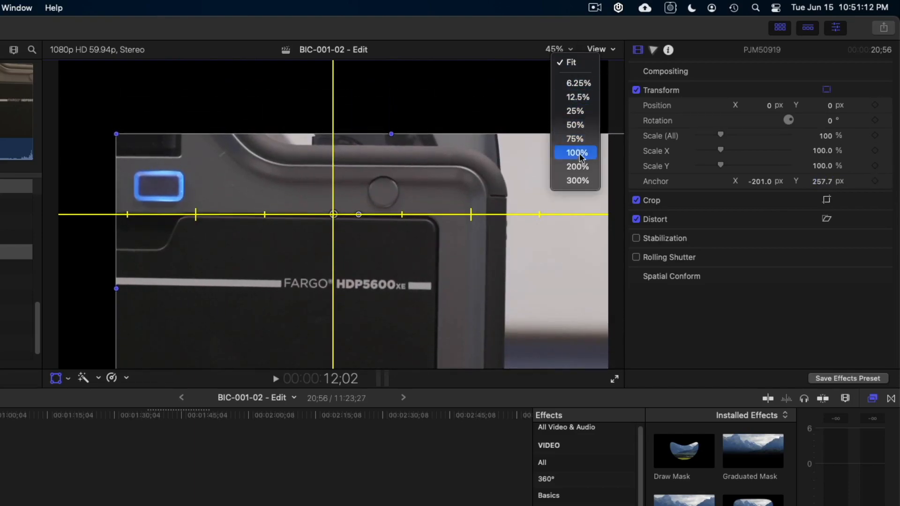
left_click(581, 167)
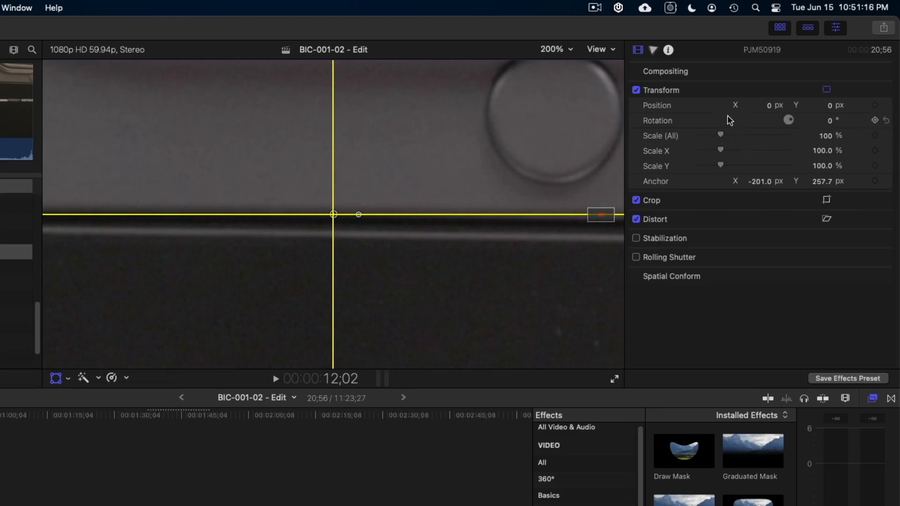
left_click_drag(359, 215, 606, 211)
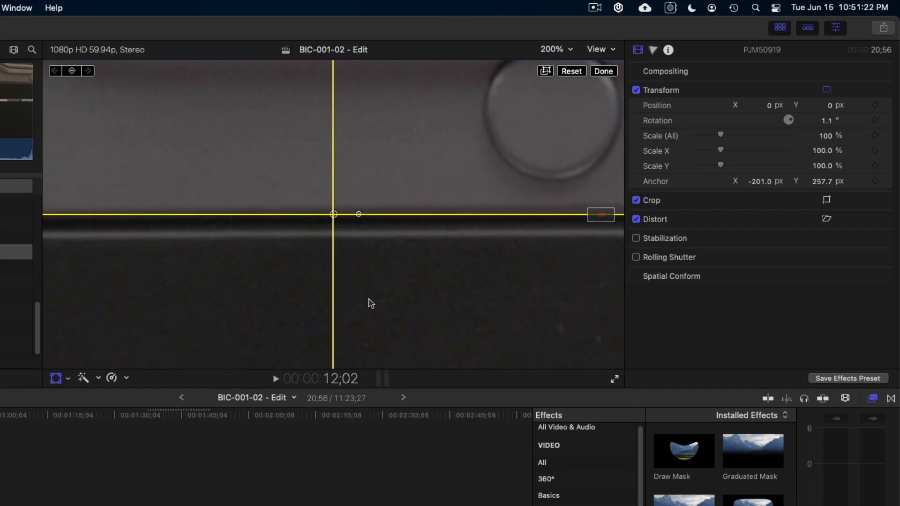
left_click(568, 53)
left_click(566, 66)
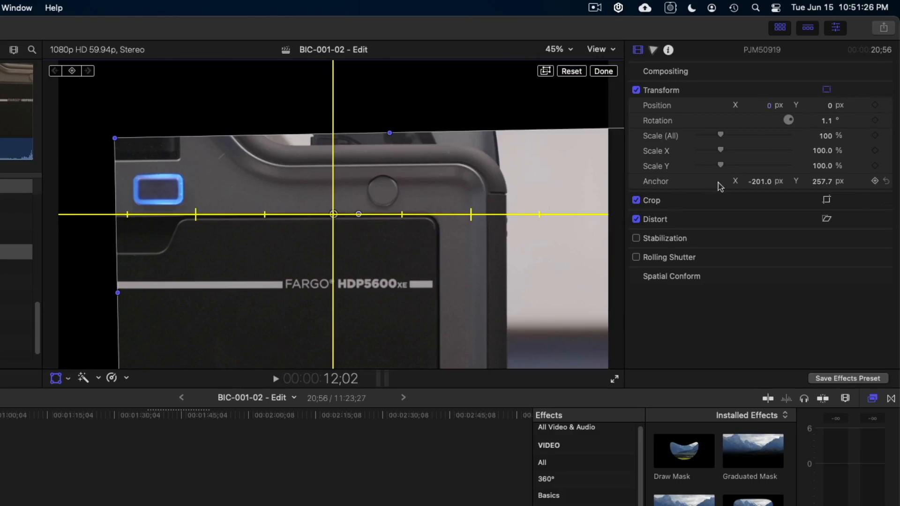
Reset the clip's anchor and scale the whole clip to 107.33% with the on-screen handles to cover the black corners.
mouse_move(886, 182)
mouse_move(886, 91)
left_click(886, 182)
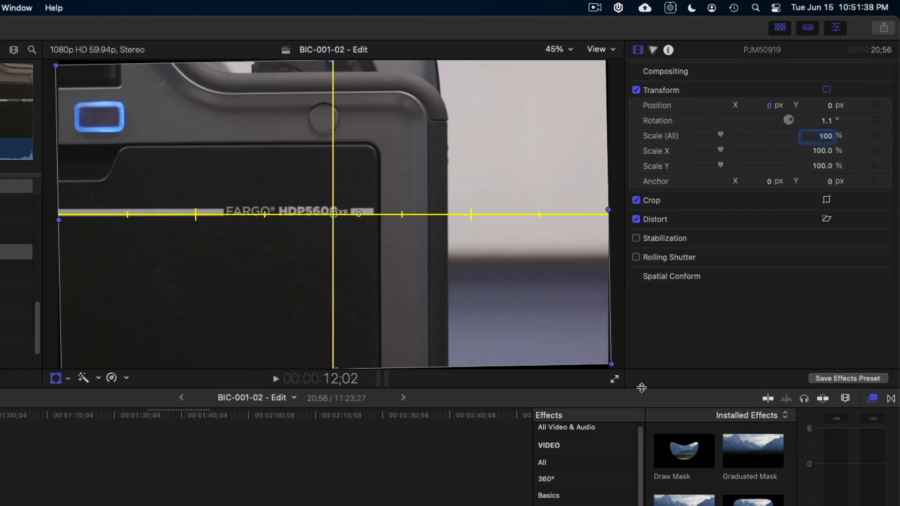
left_click_drag(611, 364, 612, 364)
left_click_drag(614, 366, 618, 369)
left_click(557, 49)
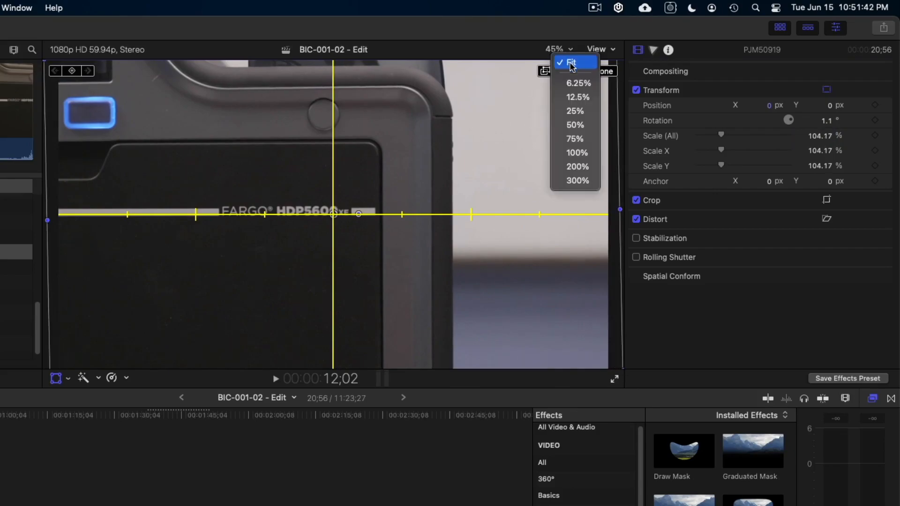
left_click(586, 115)
left_click_drag(495, 302, 497, 300)
left_click(604, 72)
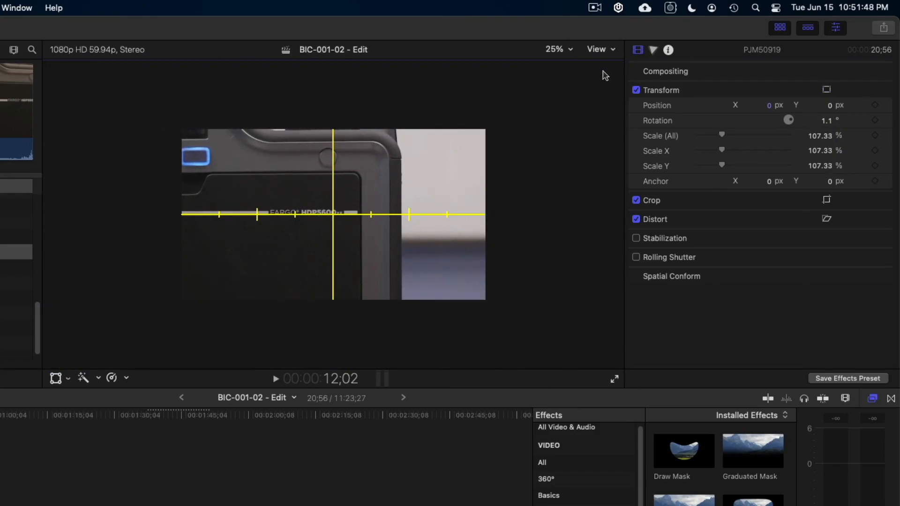
left_click(568, 49)
left_click(568, 61)
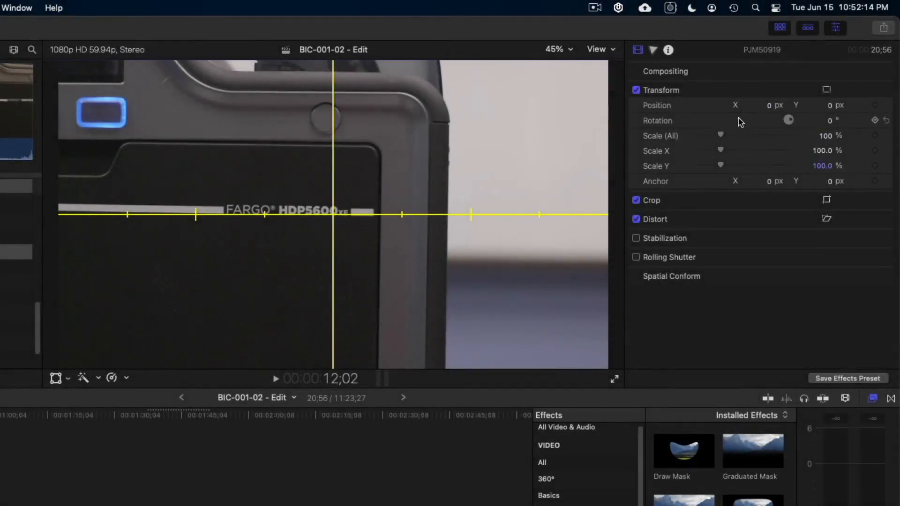
Show the on-screen Transform controls and try switching them to Crop and back to Transform.
left_click(827, 90)
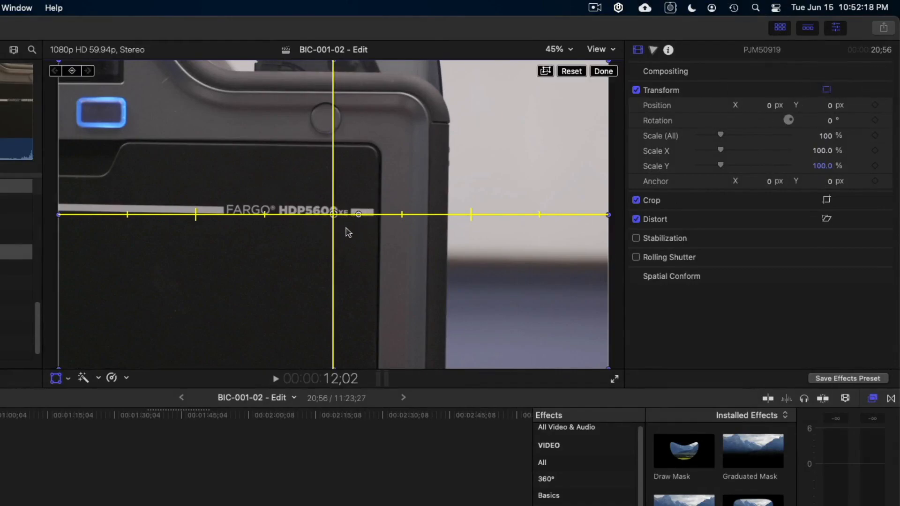
left_click(67, 380)
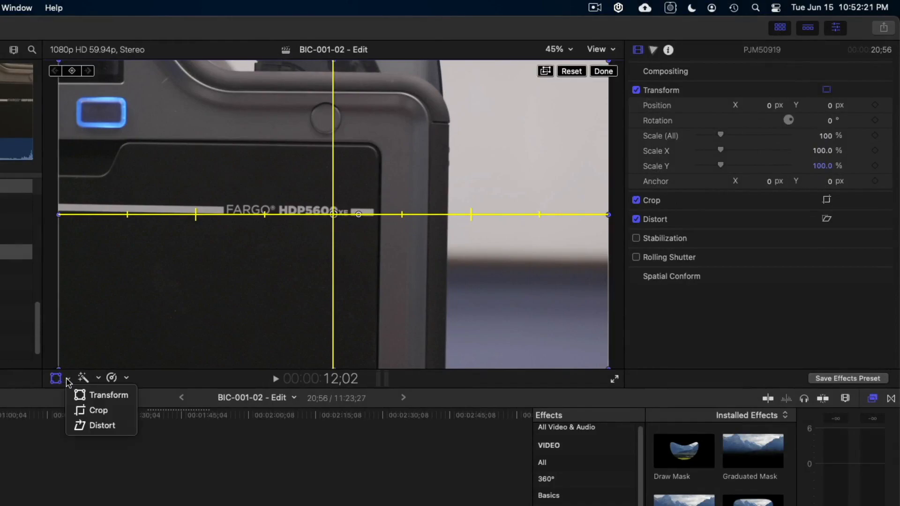
left_click(93, 411)
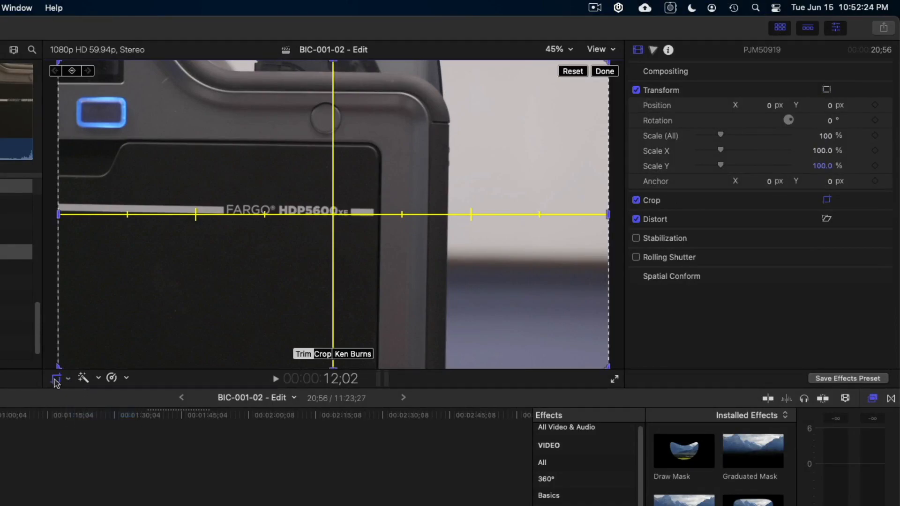
left_click(69, 378)
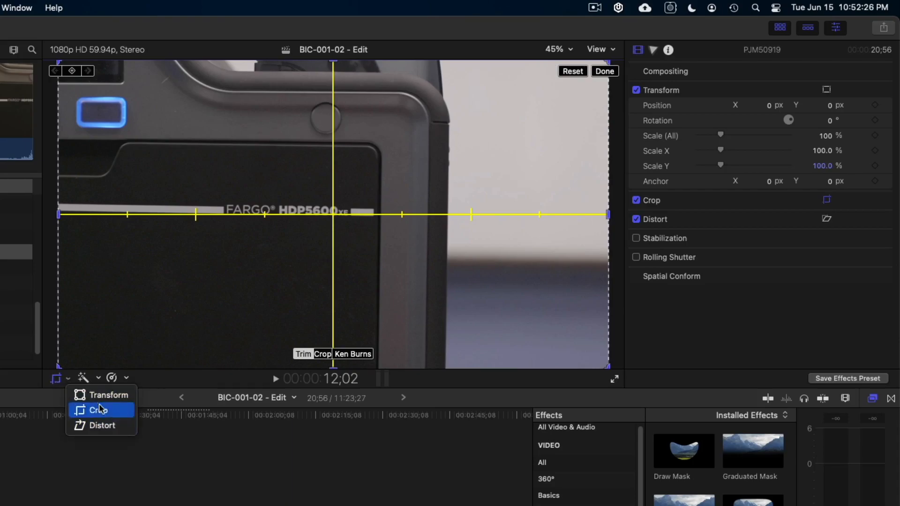
left_click(100, 395)
Switch the viewer to the on-screen Crop controls, and hide the Transform parameters while showing the Crop parameters.
left_click(67, 379)
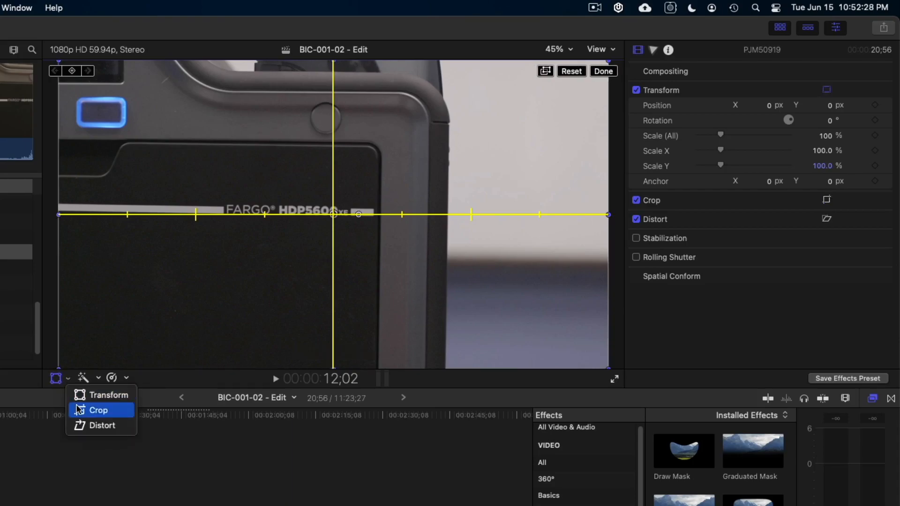
left_click(78, 410)
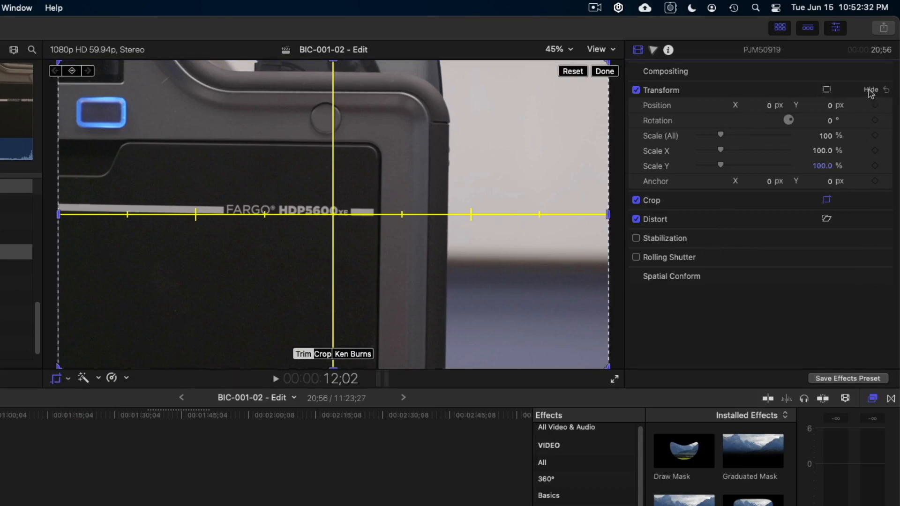
left_click(870, 90)
left_click(869, 108)
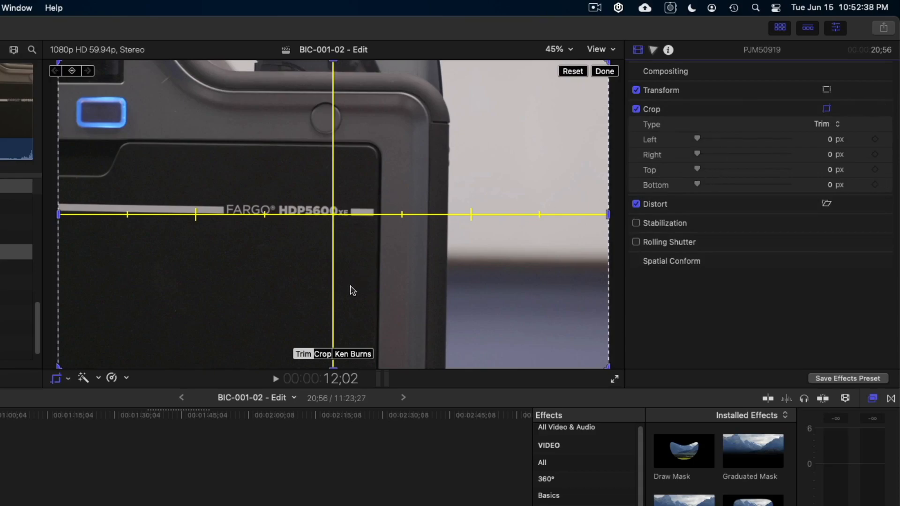
Trim all four sides of the clip and shift the trimmed area over the FARGO lettering, to about 187 px left, 779 right, 378 top and 426 bottom.
left_click_drag(57, 214, 136, 234)
left_click_drag(611, 216, 524, 214)
left_click_drag(334, 64, 330, 134)
left_click_drag(328, 372, 331, 319)
left_click_drag(698, 188, 696, 154)
left_click_drag(708, 140, 696, 139)
left_click_drag(705, 185, 712, 154)
left_click_drag(697, 139, 723, 139)
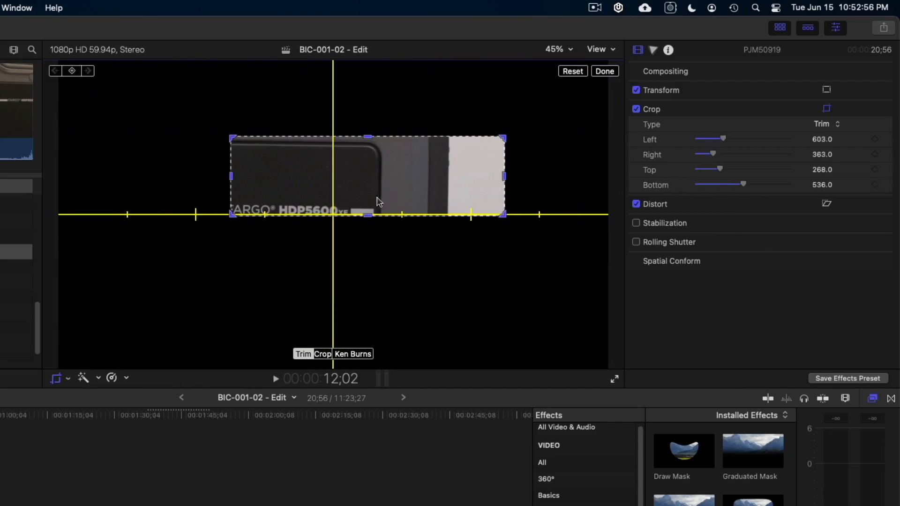
left_click_drag(432, 191, 300, 225)
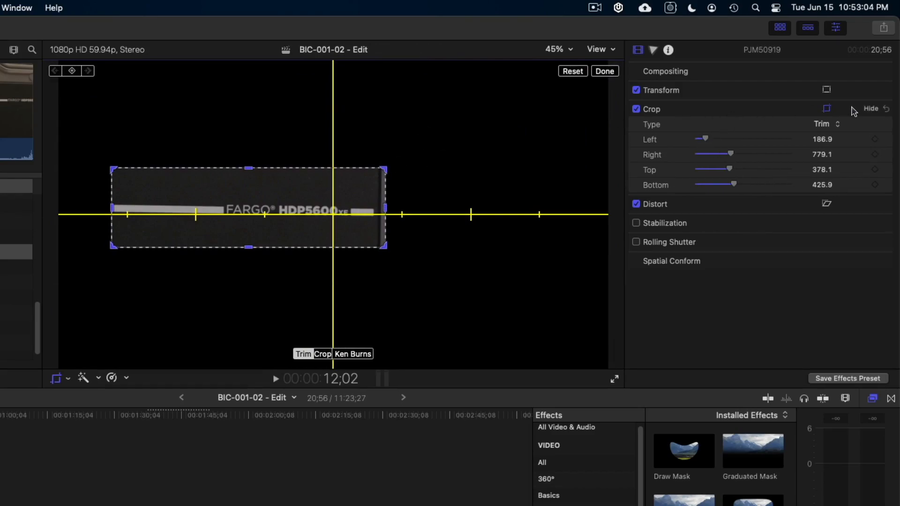
Reset the clip's Crop parameters and set the crop type to Crop.
left_click(887, 110)
left_click(826, 125)
left_click(831, 141)
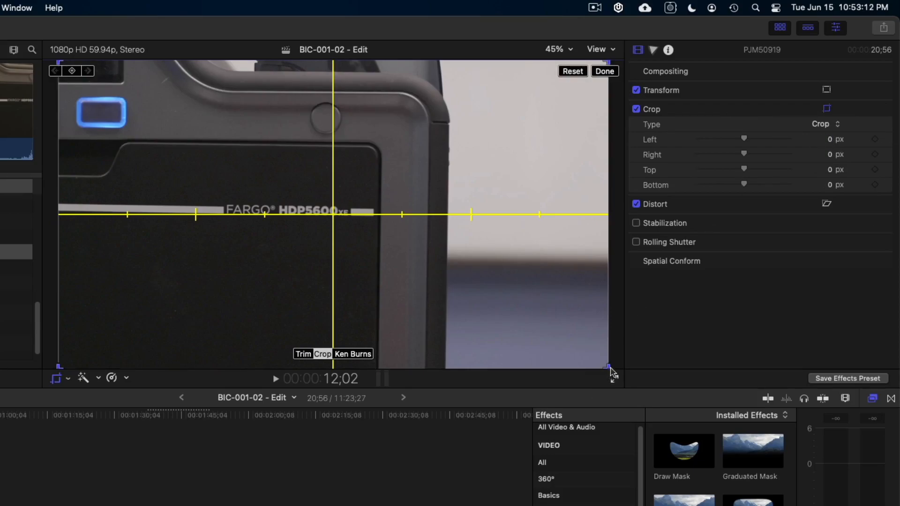
Frame the crop with the on-screen controls, set the left crop to 923 px with its slider, and apply it.
left_click_drag(607, 366, 420, 261)
left_click_drag(287, 169, 338, 223)
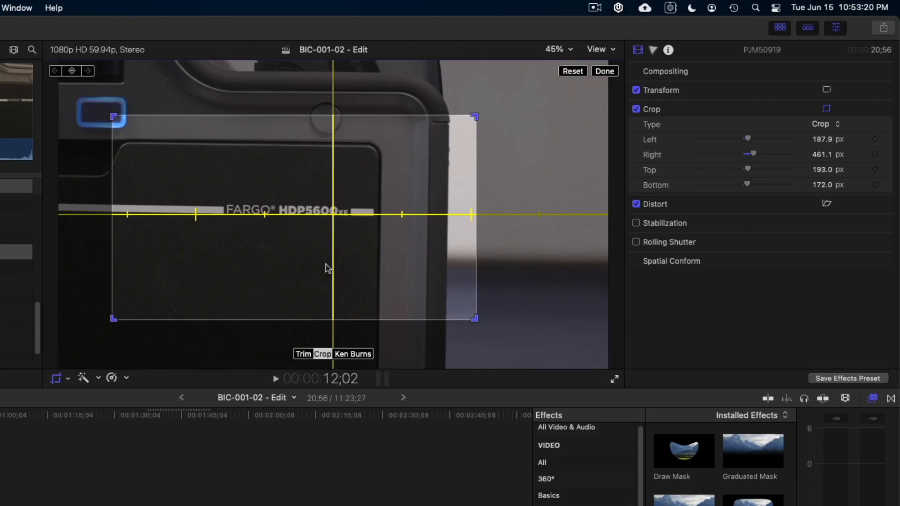
left_click_drag(474, 318, 513, 339)
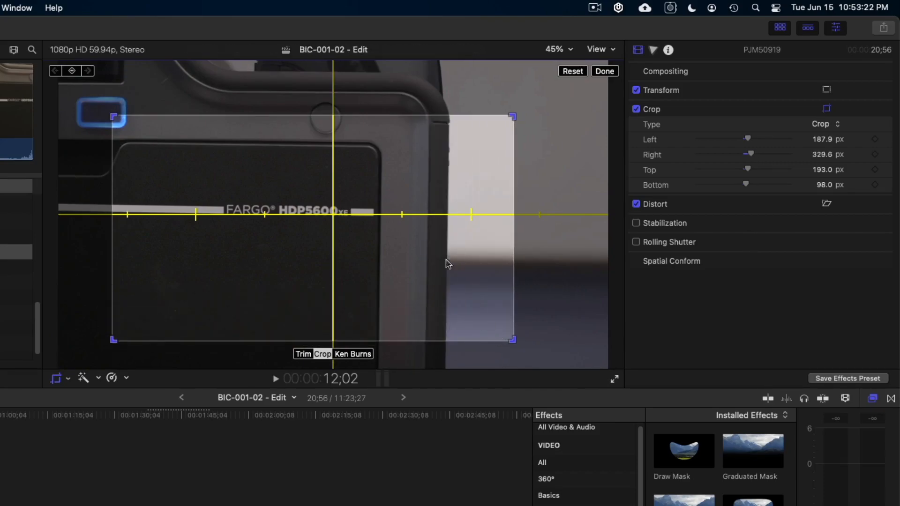
left_click_drag(747, 138, 763, 139)
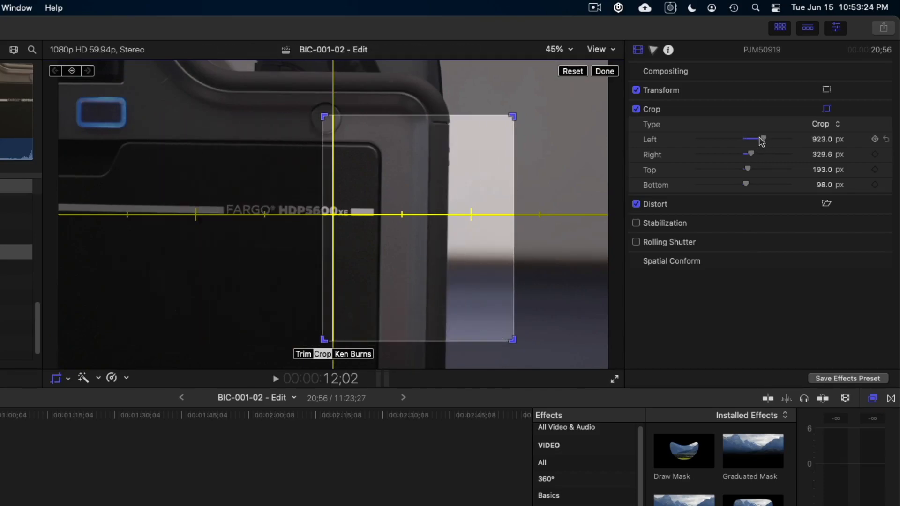
left_click(605, 71)
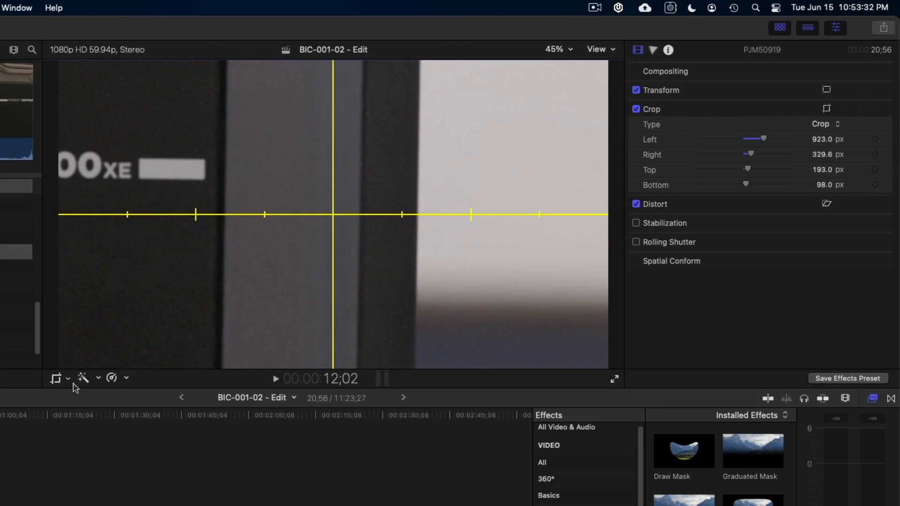
Bring back the on-screen Crop controls in the viewer and reset the crop to the full frame.
left_click(58, 379)
left_click_drag(321, 339, 307, 308)
left_click(572, 71)
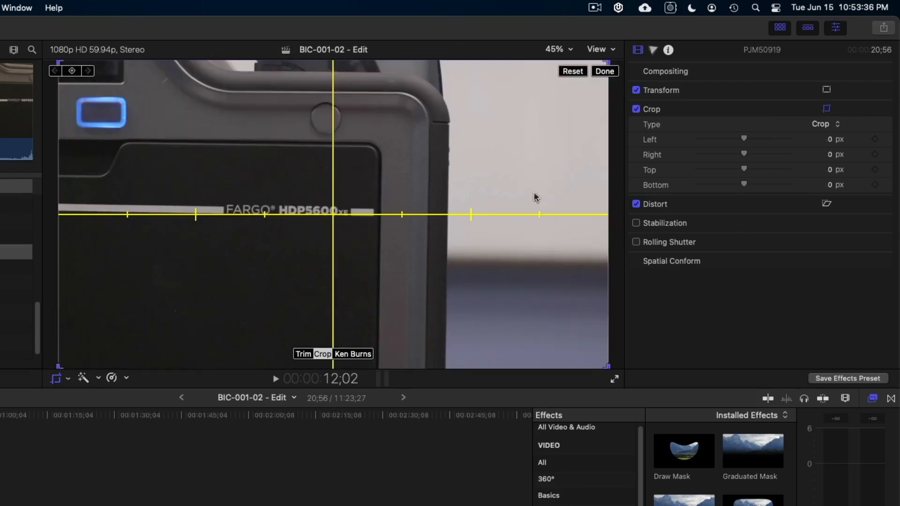
Crop the clip to about 123 px left, 475 px right, 151 px top and 186 px bottom, and show the Transform parameters.
left_click_drag(608, 366, 476, 305)
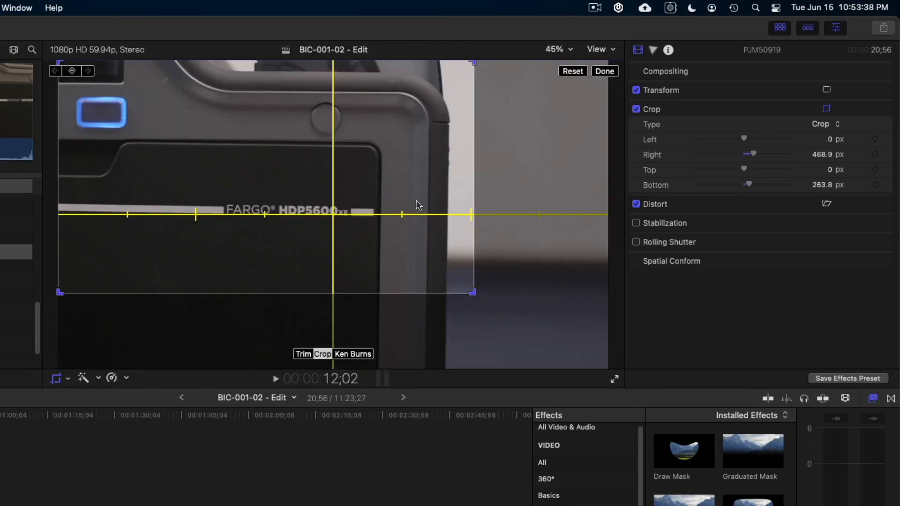
left_click_drag(429, 216, 452, 229)
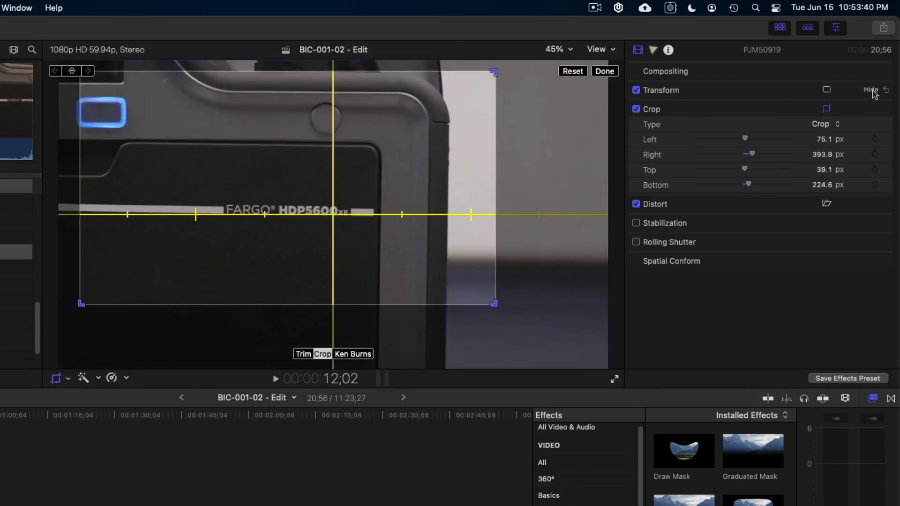
left_click(870, 90)
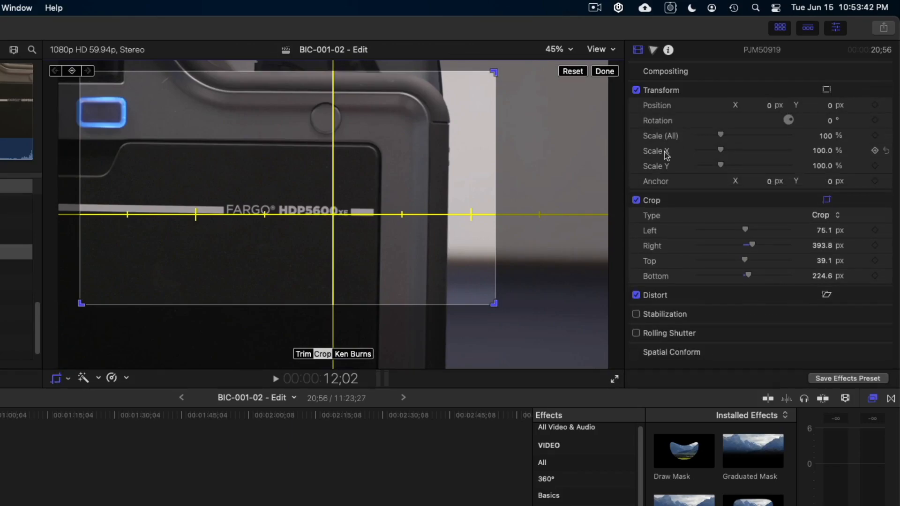
left_click_drag(349, 204, 416, 223)
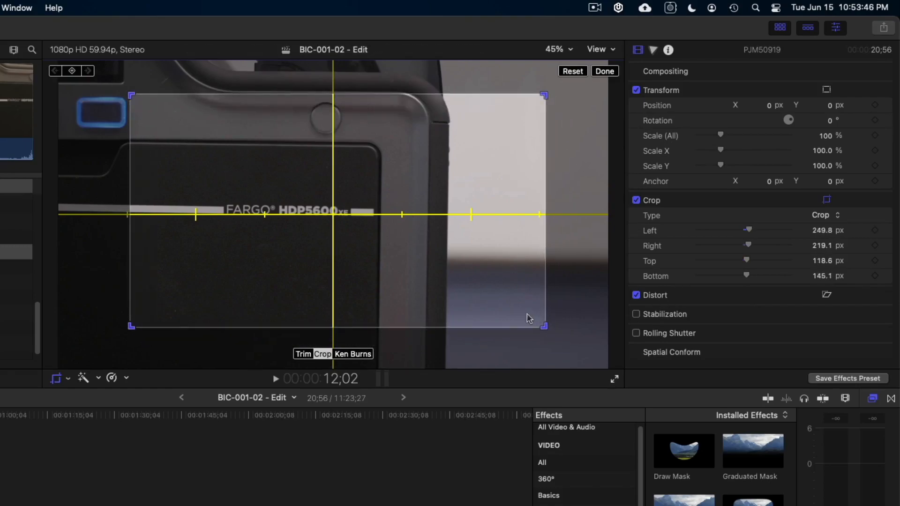
left_click_drag(543, 327, 507, 305)
left_click_drag(424, 270, 382, 257)
left_click_drag(430, 280, 419, 293)
left_click(615, 74)
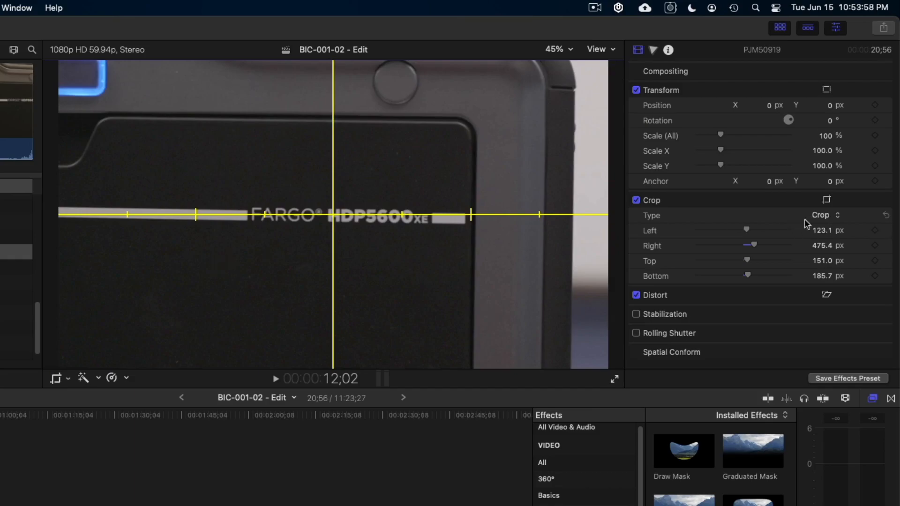
Set the clip's crop type to Ken Burns and show its on-screen controls.
left_click(839, 217)
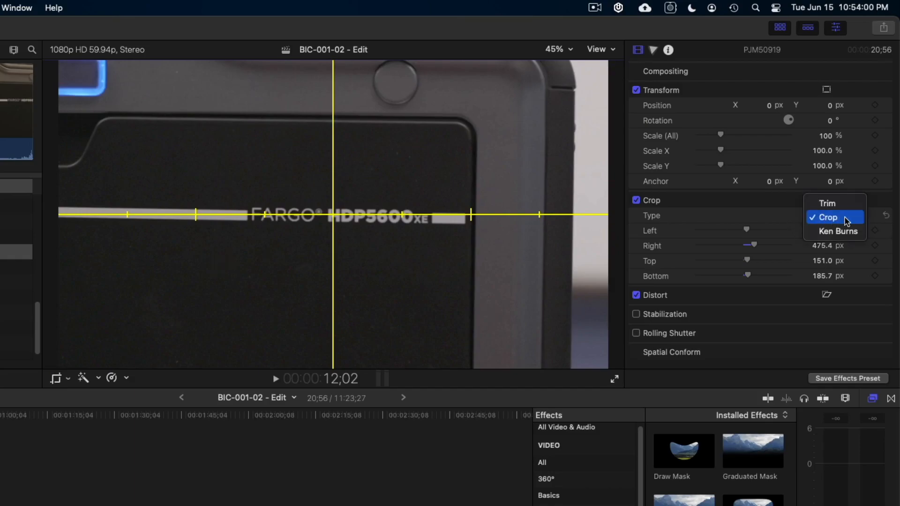
left_click(841, 227)
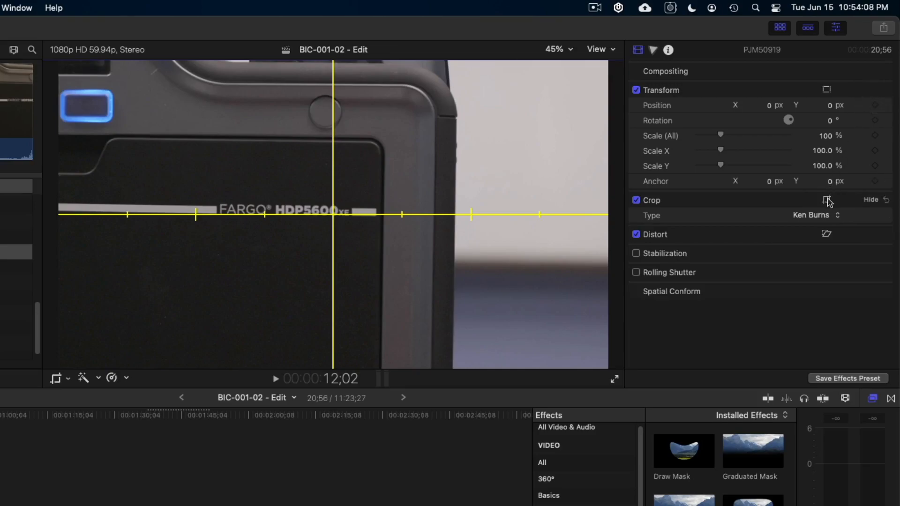
left_click(807, 215)
left_click(831, 217)
left_click(828, 200)
Shrink the Ken Burns start frame around the FARGO HDP5600 lettering, apply it, and play the clip to review the movement.
left_click_drag(96, 346, 178, 288)
left_click_drag(257, 273, 207, 304)
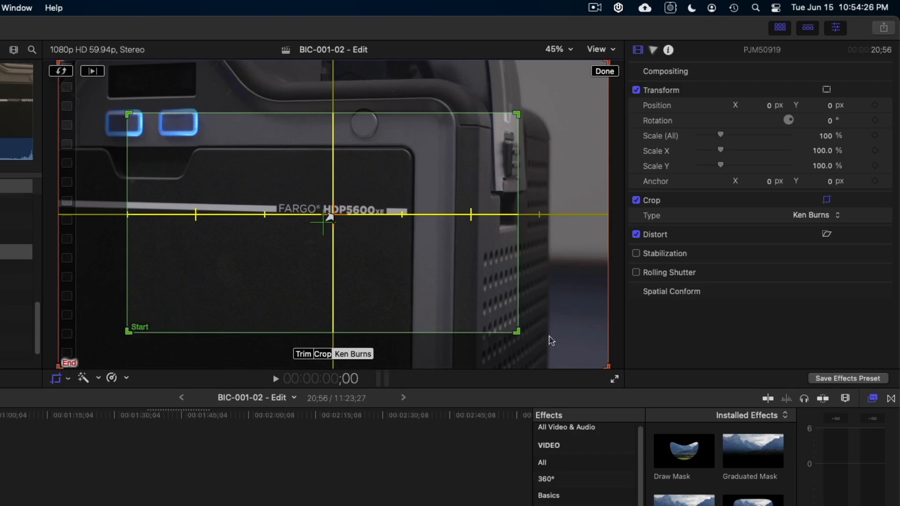
left_click_drag(517, 331, 401, 261)
left_click_drag(251, 219, 335, 242)
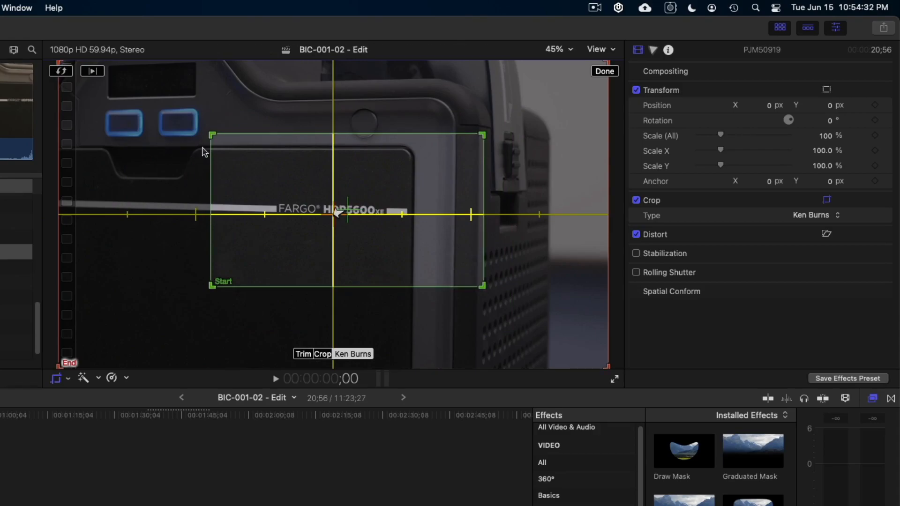
left_click(609, 71)
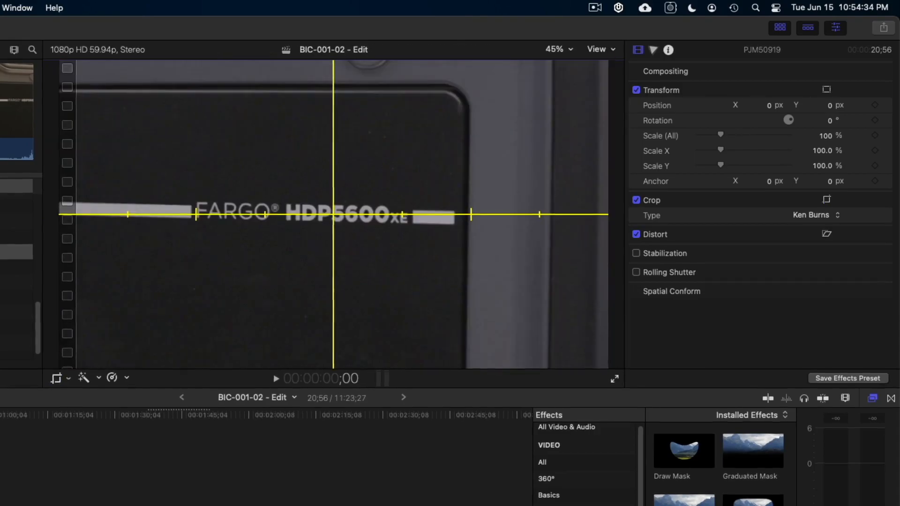
key("space")
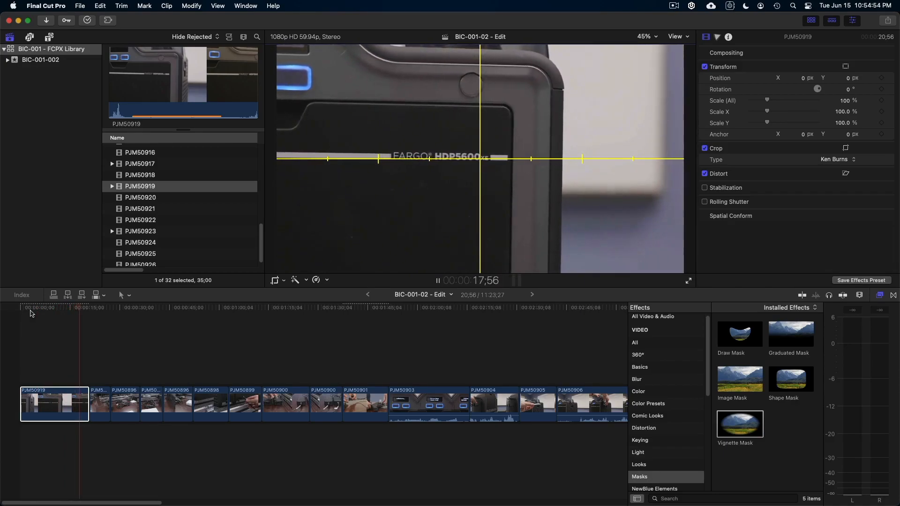
key("space")
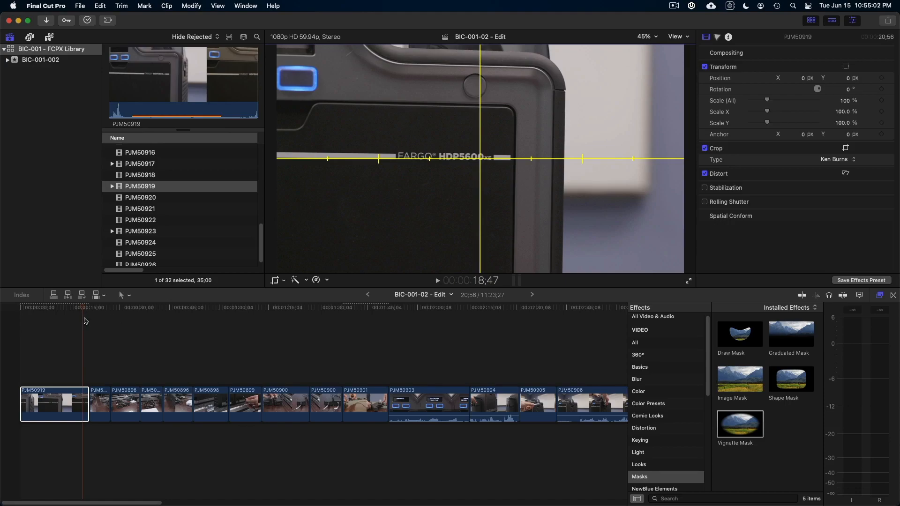
Reset the clip's Crop parameters and split the clip at 2;58 on the timeline.
left_click(31, 309)
key("super+equal")
key("super+equal")
key("super+equal")
key("super+equal")
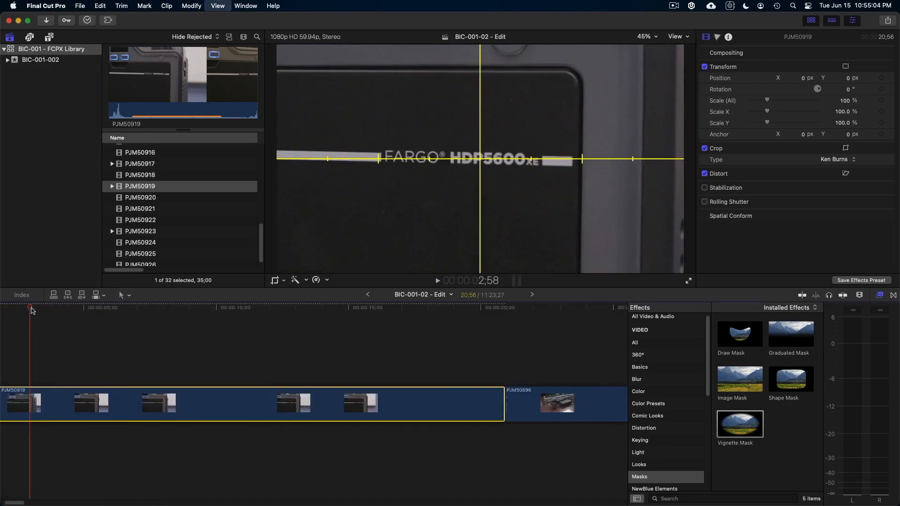
key("h")
left_click_drag(77, 378, 319, 367)
key("a")
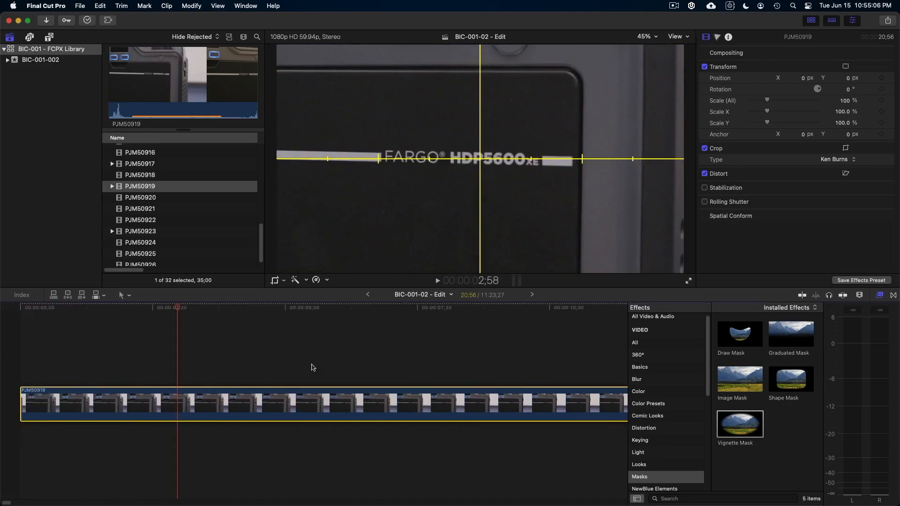
left_click(881, 149)
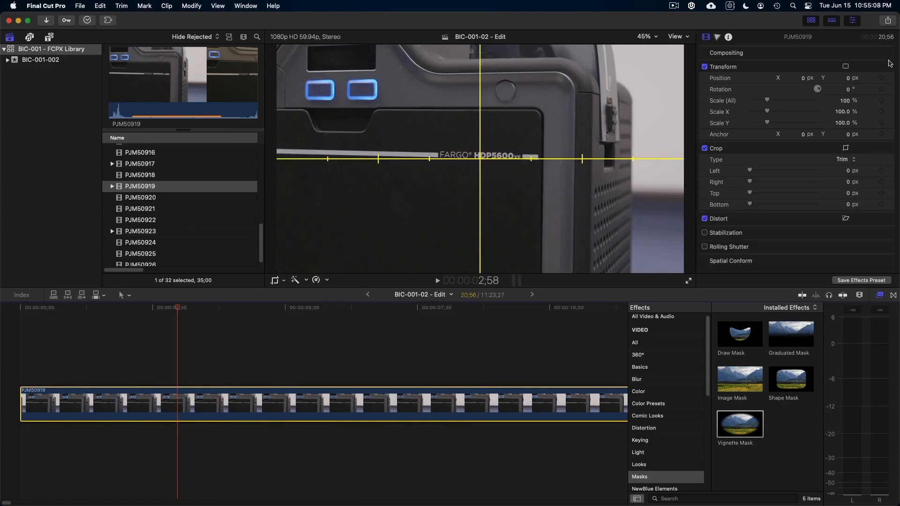
key("super+b")
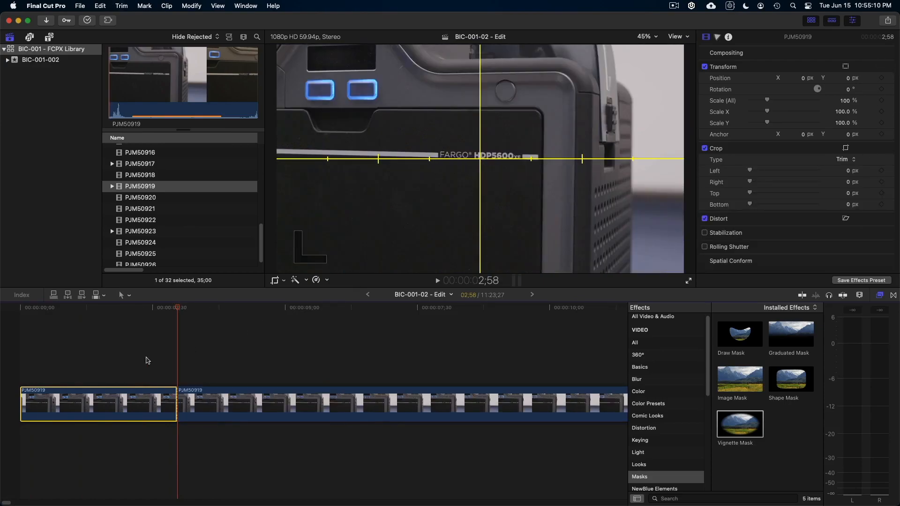
Disable the second part of the split clip and set the first part's crop type to Ken Burns.
left_click(258, 407)
left_click_drag(80, 310, 89, 310)
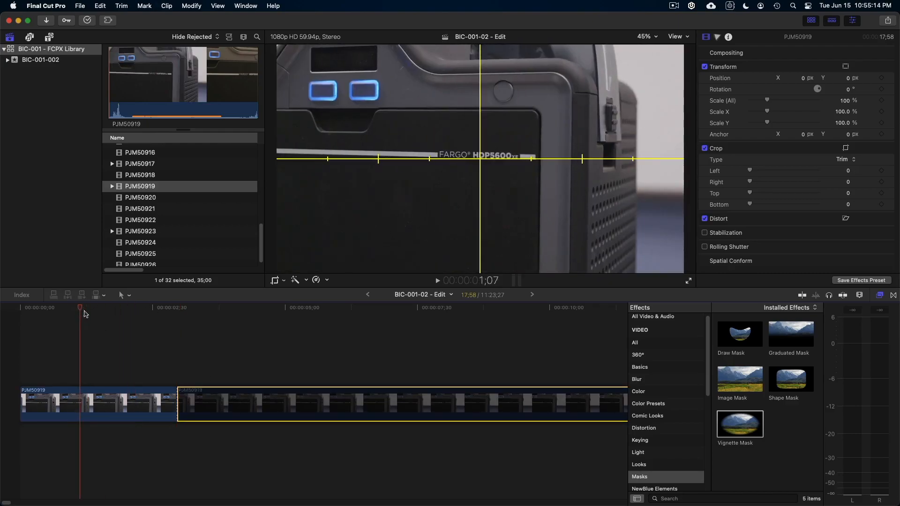
left_click(77, 405)
left_click(853, 158)
left_click(843, 181)
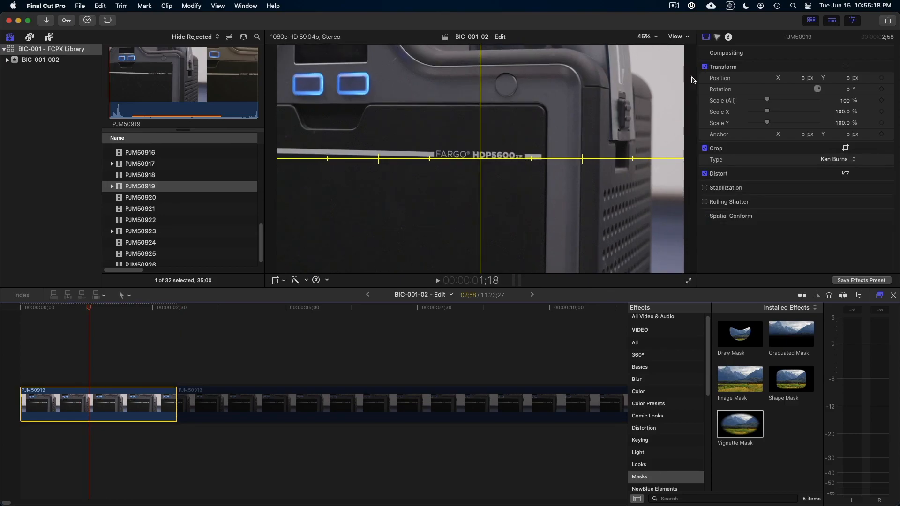
Shrink the first part's Ken Burns start frame tightly around the FARGO HDP5600 lettering and apply it.
left_click(846, 148)
left_click_drag(651, 255, 457, 174)
left_click_drag(405, 104, 498, 148)
left_click_drag(560, 196, 548, 189)
left_click_drag(519, 173, 526, 181)
left_click(681, 52)
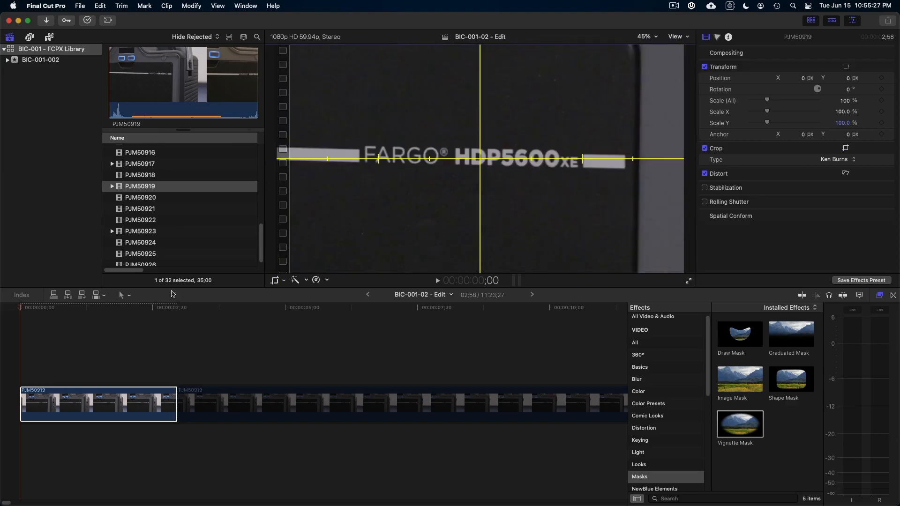
Play the shortened clip from its start to review the speed of the Ken Burns move.
left_click(36, 320)
key("space")
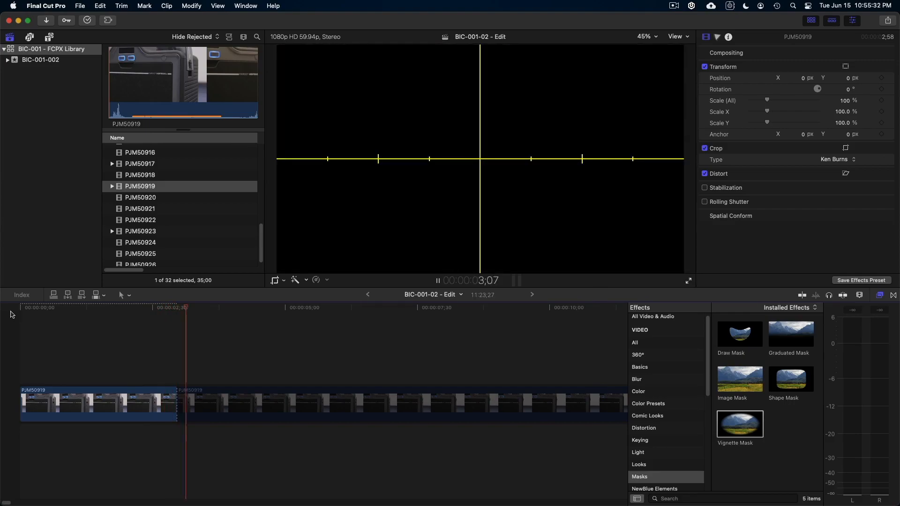
key("space")
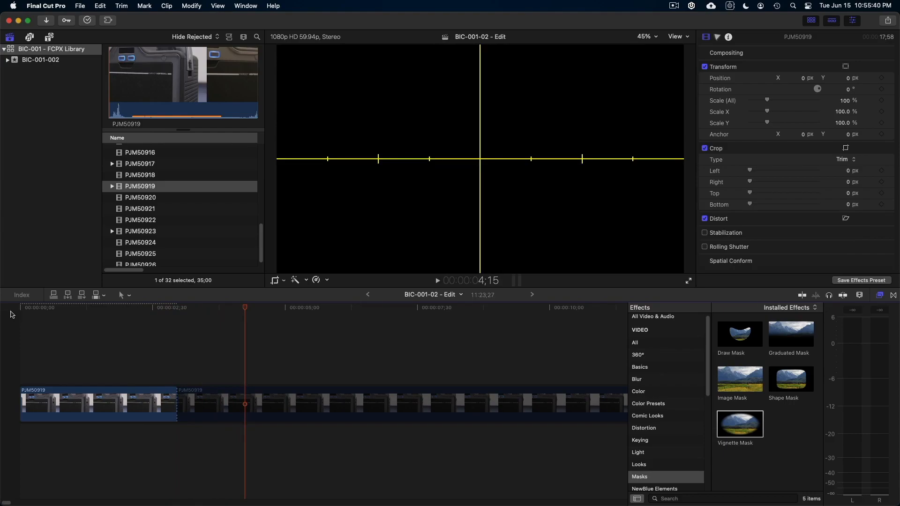
Enlarge the Ken Burns start frame to 117% scale, with 91 px top, 68 px bottom, 137 px left and 147 px right, and apply it.
left_click(78, 410)
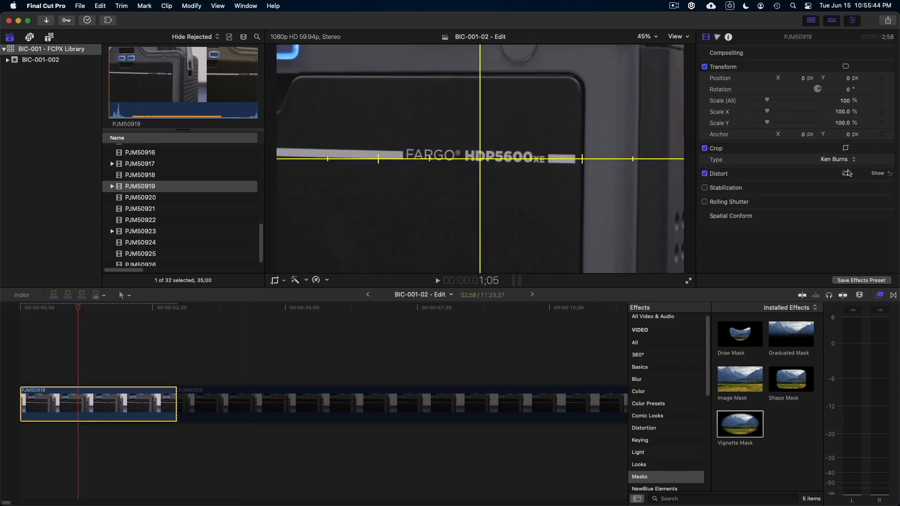
left_click(845, 148)
left_click_drag(670, 239, 680, 253)
left_click_drag(599, 218, 641, 246)
left_click_drag(564, 181, 576, 194)
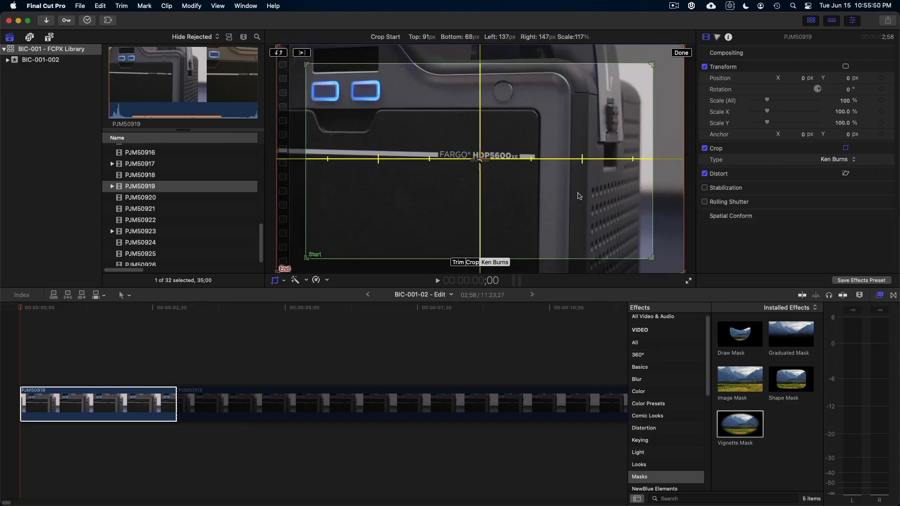
left_click(683, 53)
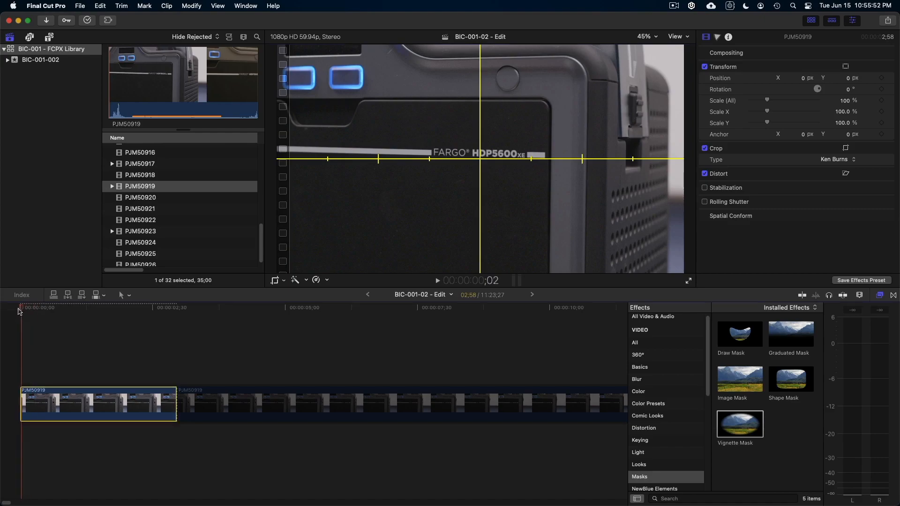
Play the first part of the clip to review the gentler Ken Burns move.
left_click(58, 393)
key("space")
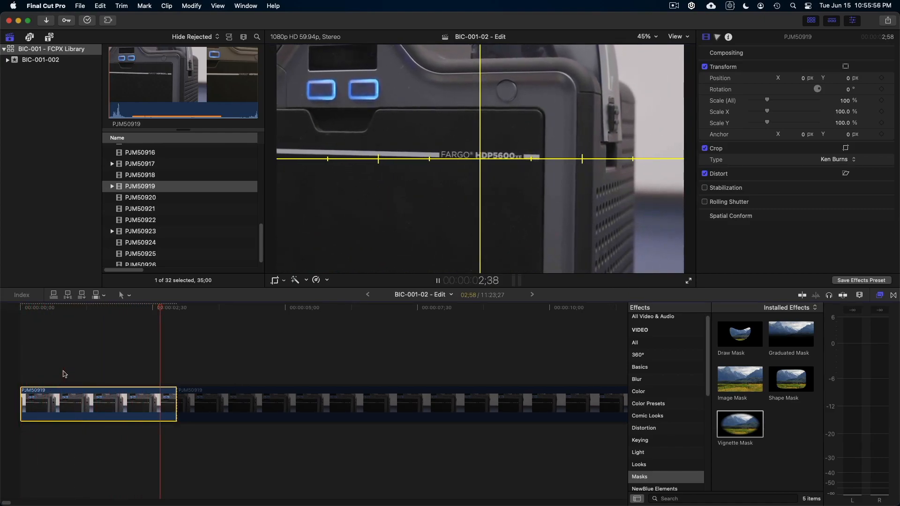
key("space")
Set the first part's crop type back to Trim, with the playhead at 2;38.
left_click(160, 311)
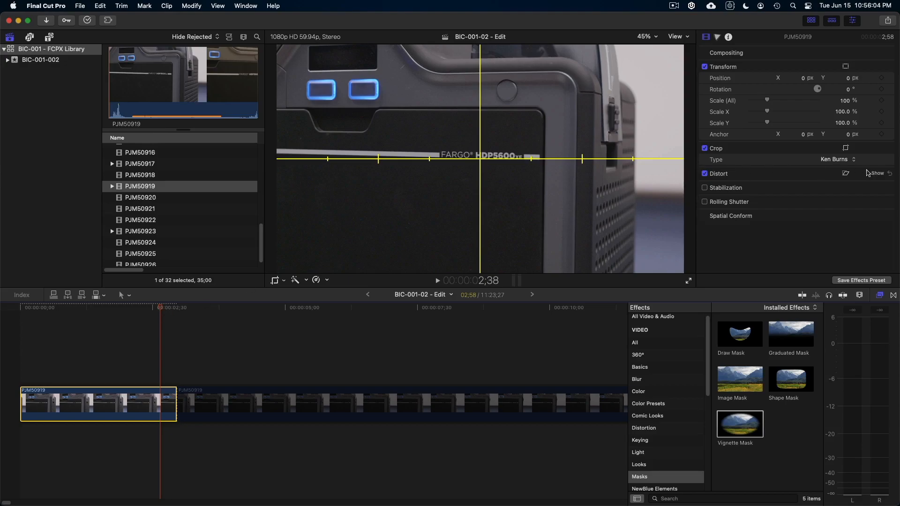
left_click(838, 160)
left_click(835, 141)
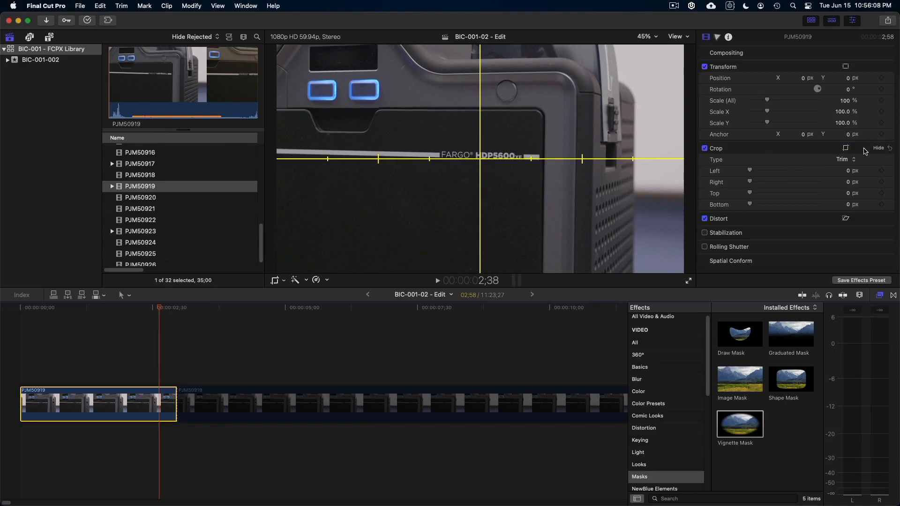
Collapse the Transform parameters of the clip and keep its Crop parameters expanded.
left_click(875, 148)
left_click(876, 67)
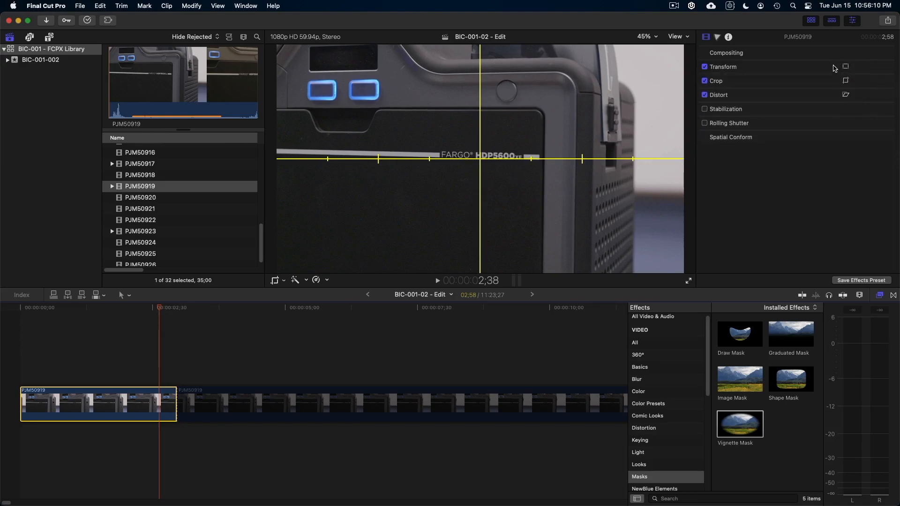
left_click(875, 81)
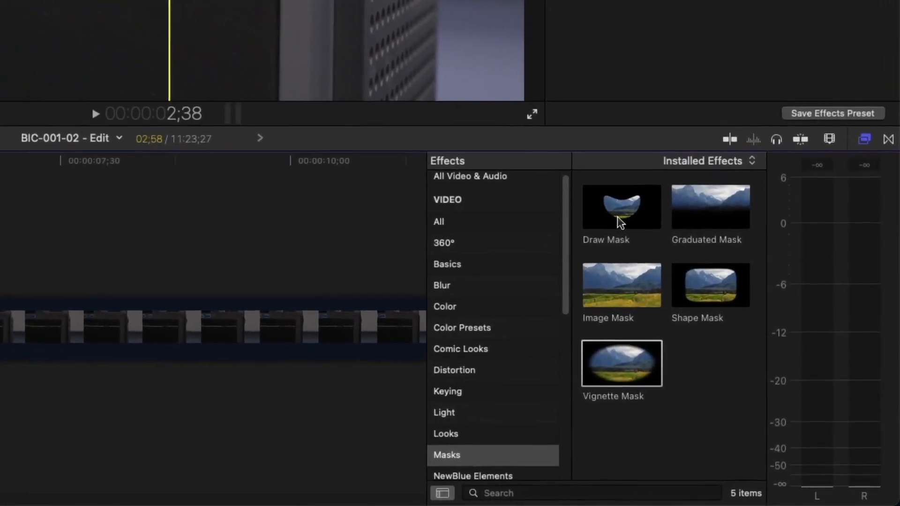
Apply the Draw Mask effect from the Masks category to the first part of the clip.
left_click(619, 222)
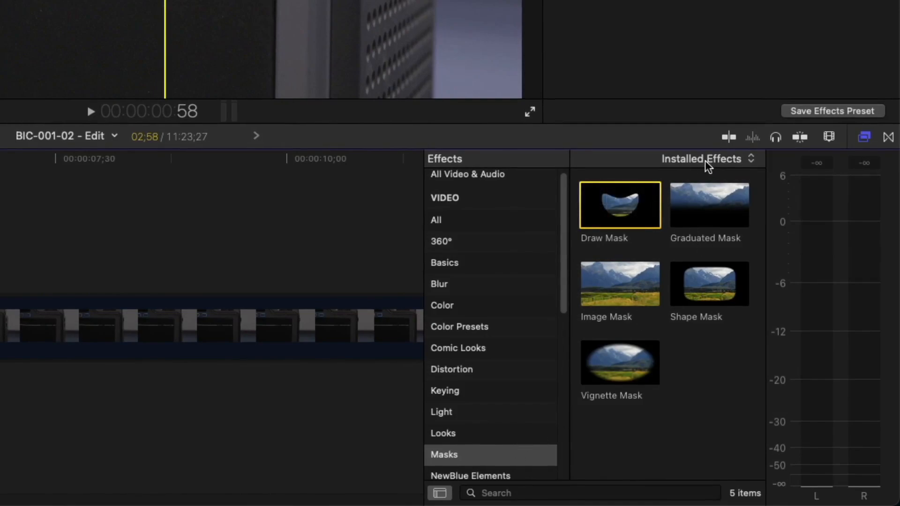
left_click(864, 138)
left_click(864, 137)
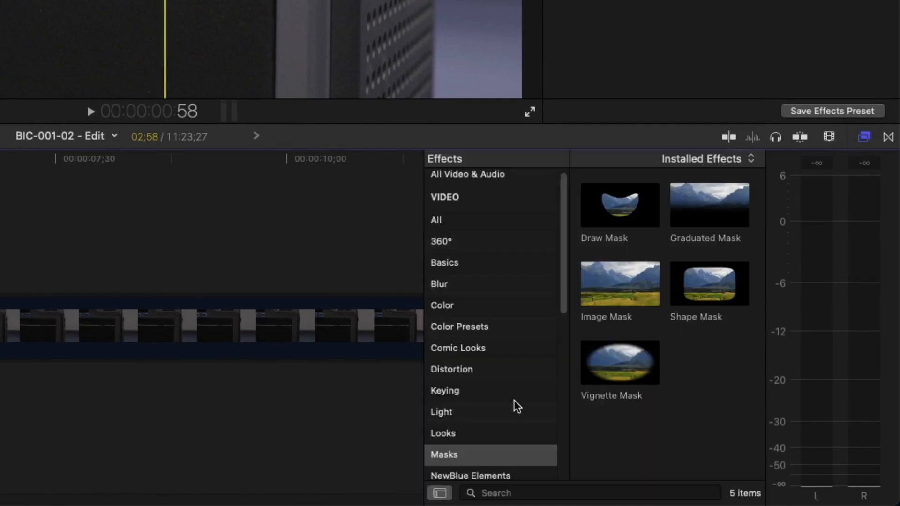
scroll(514, 398, "up", 1)
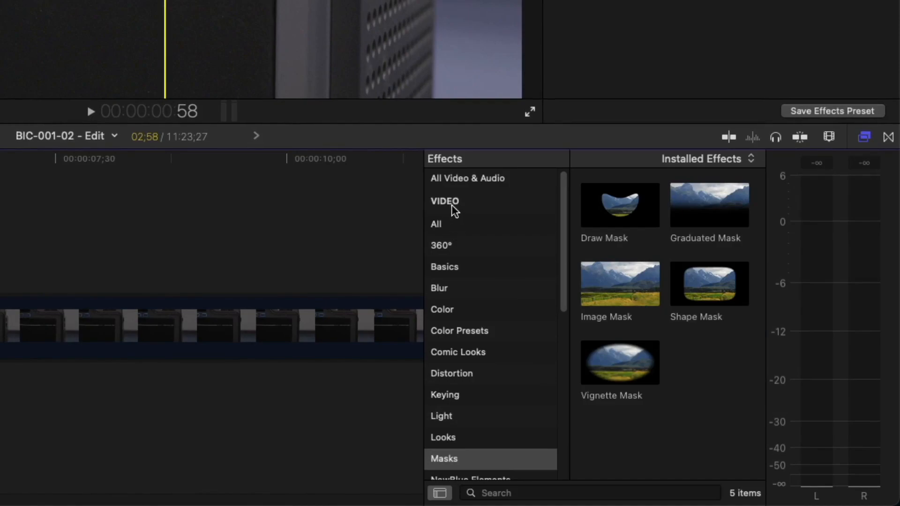
scroll(455, 335, "down", 3)
left_click(494, 403)
scroll(494, 405, "up", 3)
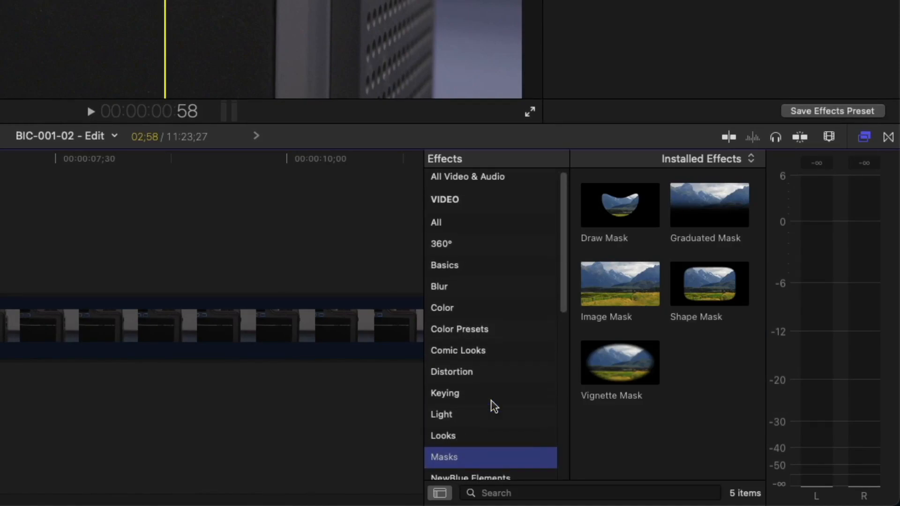
mouse_move(607, 224)
left_mouse_down()
mouse_move(622, 221)
mouse_move(22, 263)
mouse_move(0, 331)
left_mouse_up()
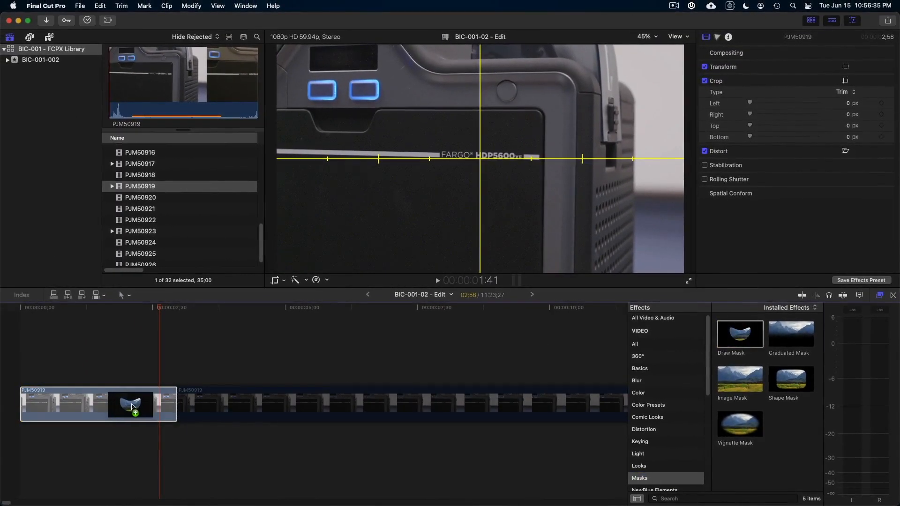
left_click_drag(131, 406, 120, 407)
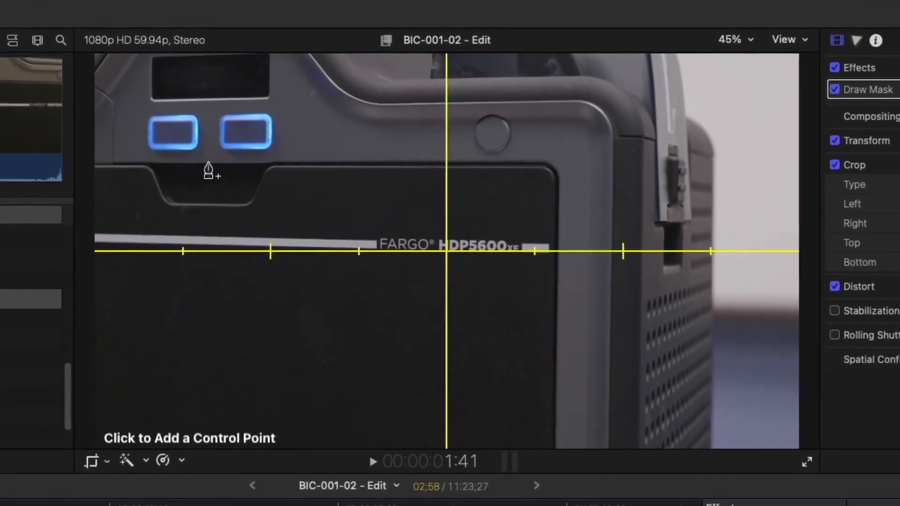
Draw a closed mask outline around the printer's two blue-lit buttons and the dark recess below them.
left_click(280, 110)
left_click(231, 108)
left_click(191, 109)
left_click(148, 110)
left_click(136, 126)
left_click(141, 161)
left_click(163, 204)
left_click(248, 207)
left_click(270, 171)
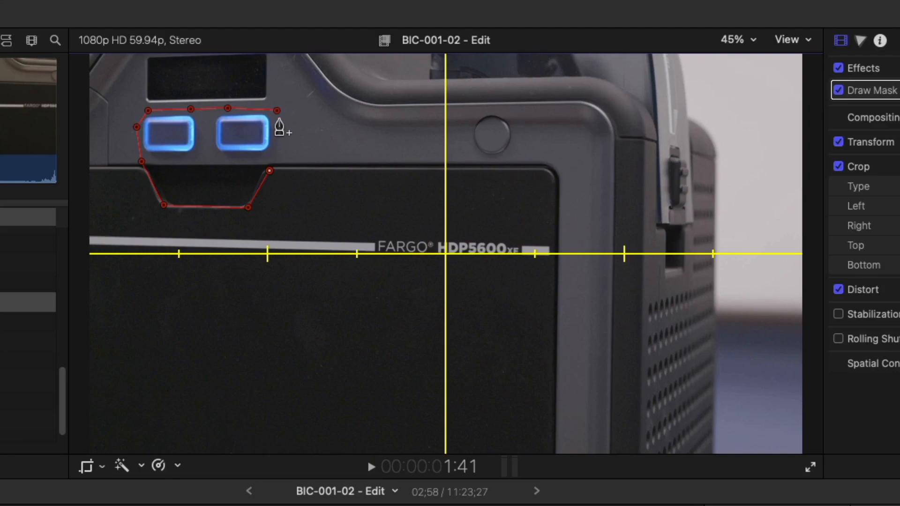
left_click(278, 155)
left_click(278, 111)
left_click(280, 130)
left_click(277, 111)
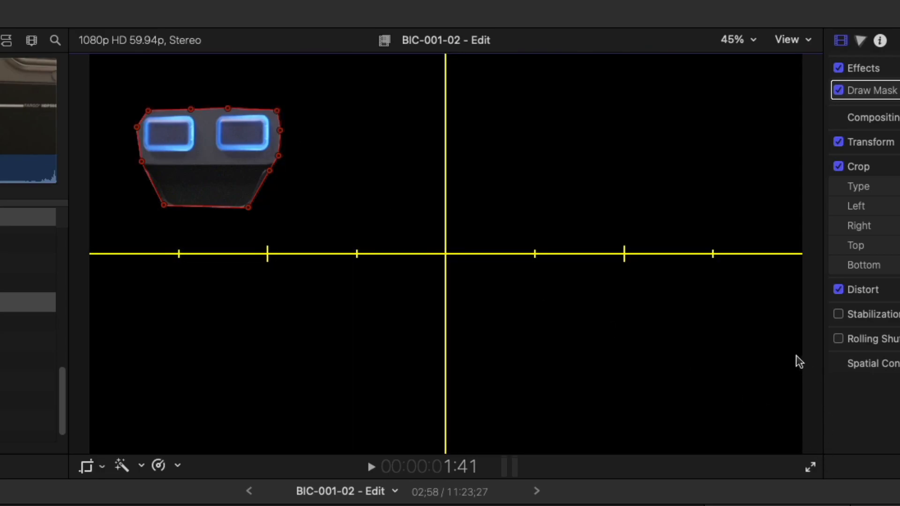
Reshape the draw mask's left side and upper-left edge around the left blue button at 100% viewer size.
left_click(753, 43)
left_click(762, 174)
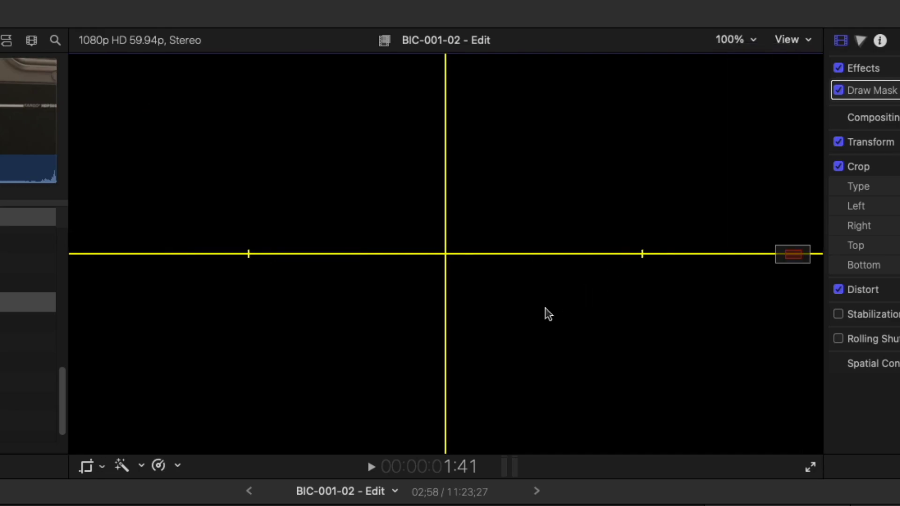
left_click_drag(787, 257, 771, 250)
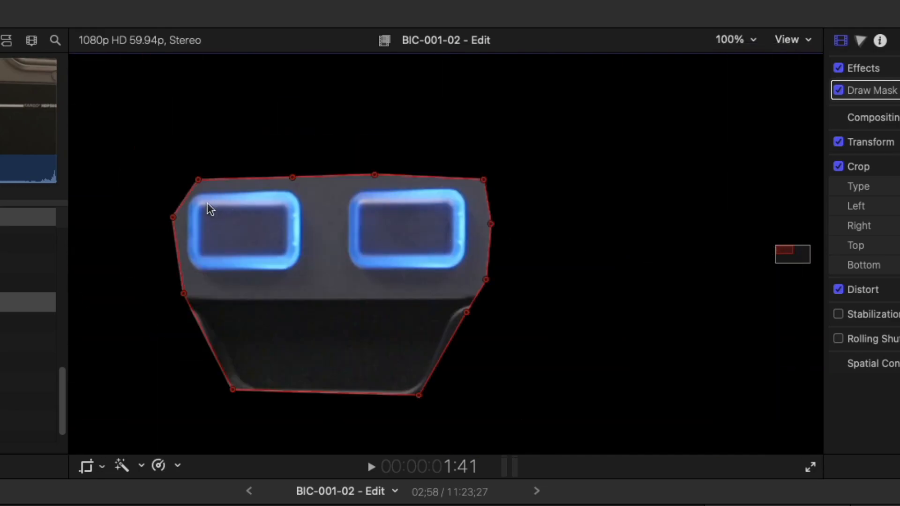
left_click_drag(197, 180, 193, 163)
left_click_drag(169, 218, 154, 224)
mouse_move(183, 294)
left_mouse_down()
mouse_move(218, 292)
mouse_move(147, 337)
mouse_move(190, 307)
left_mouse_up()
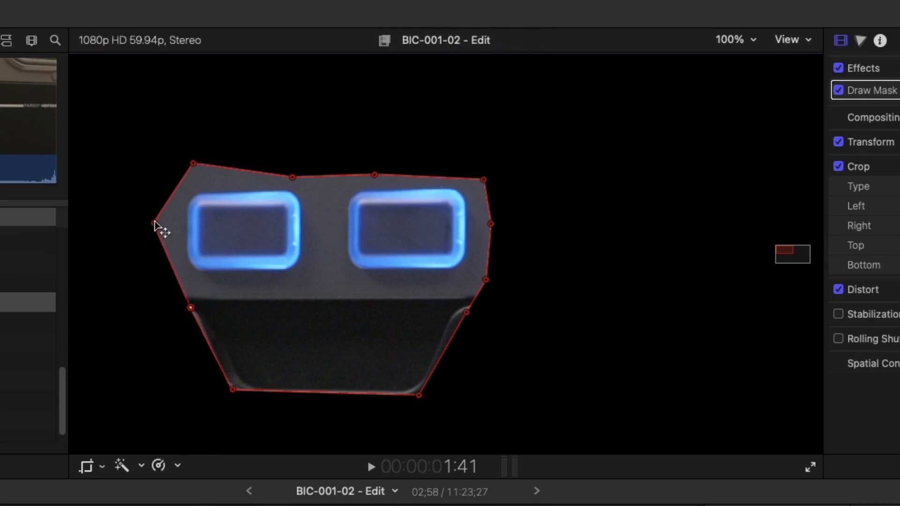
left_click_drag(155, 224, 171, 233)
left_click_drag(193, 164, 184, 174)
left_click_drag(292, 177, 283, 174)
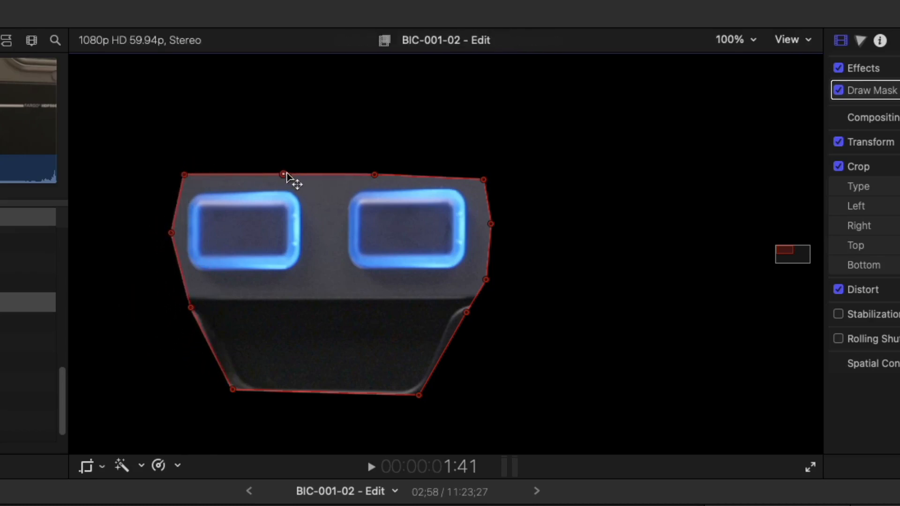
Refine the draw mask's upper edge, upper-right corner and left control points, and fit the whole frame in the viewer again.
left_click_drag(375, 174, 387, 170)
left_click_drag(488, 214, 495, 225)
left_click_drag(483, 180, 490, 167)
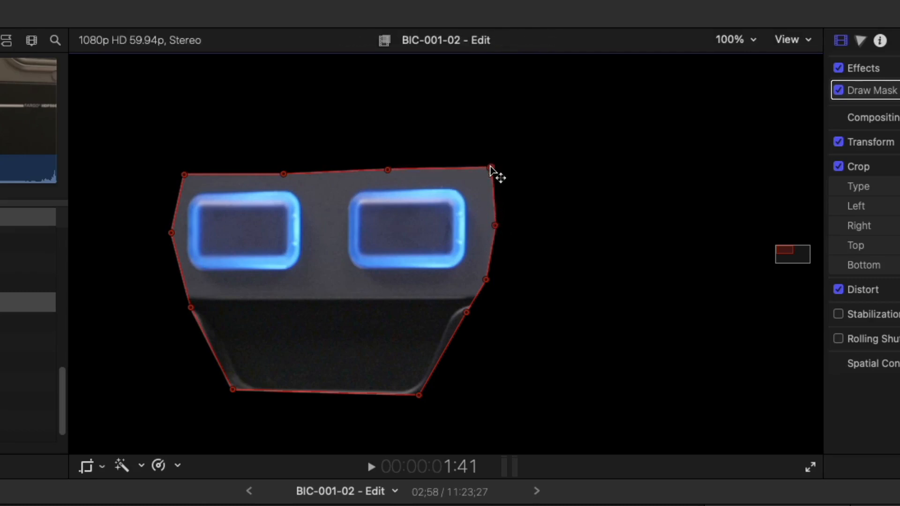
left_click_drag(389, 170, 386, 175)
left_click_drag(284, 174, 268, 170)
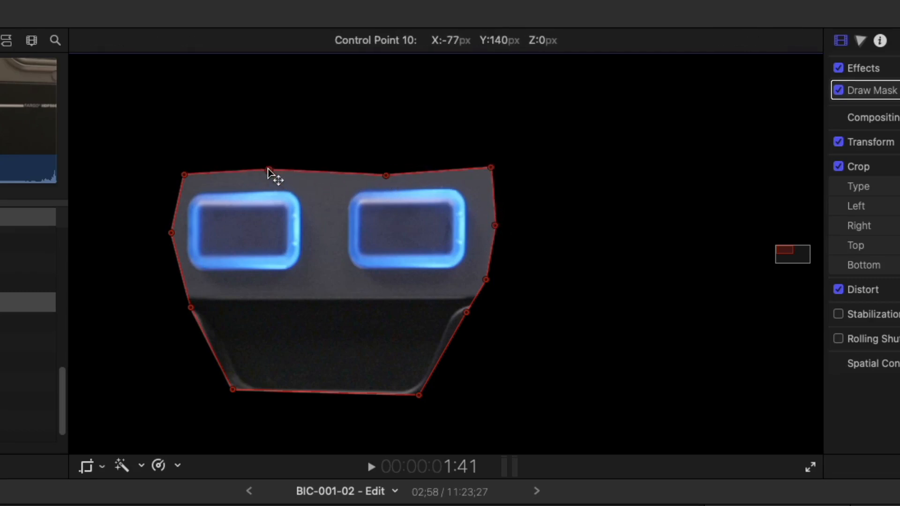
left_click_drag(171, 233, 163, 239)
left_click_drag(184, 175, 177, 177)
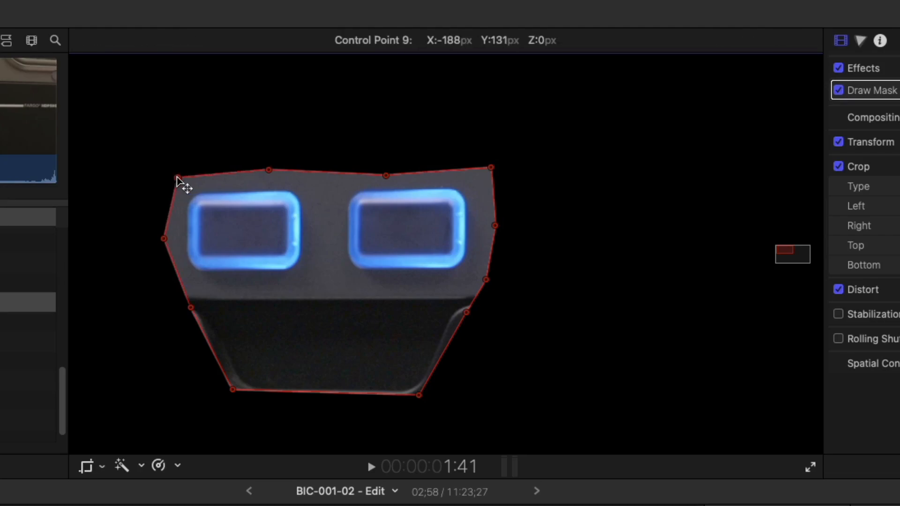
left_click(736, 40)
left_click(751, 56)
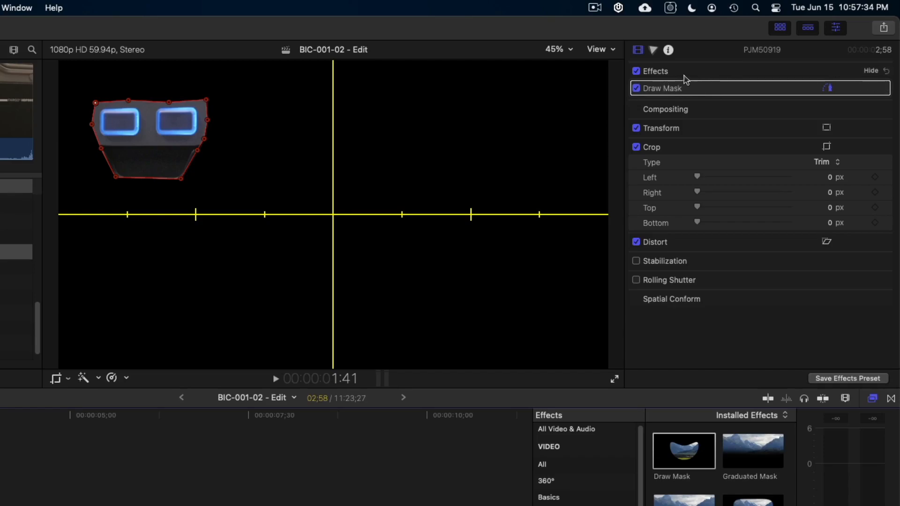
Toggle the Draw Mask effect to compare the clip with and without it, leaving it off.
left_click(637, 89)
left_click(637, 88)
left_click(636, 88)
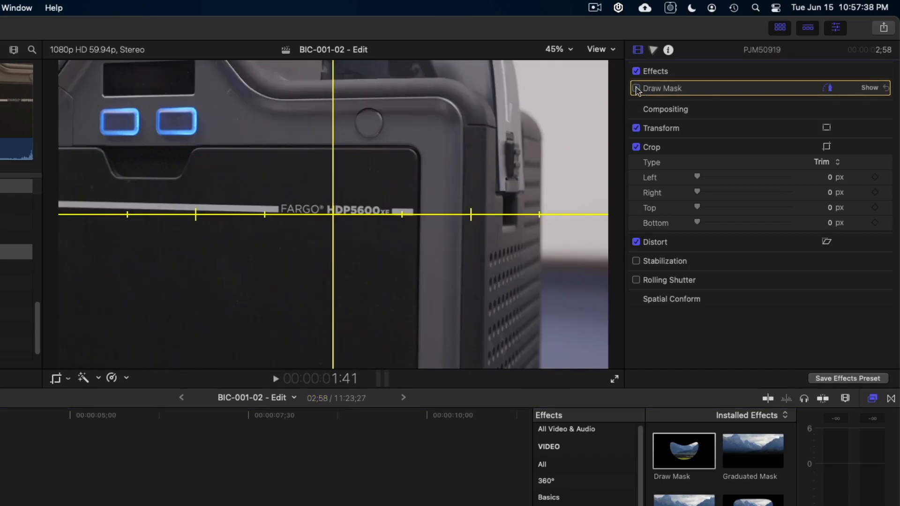
left_click(637, 88)
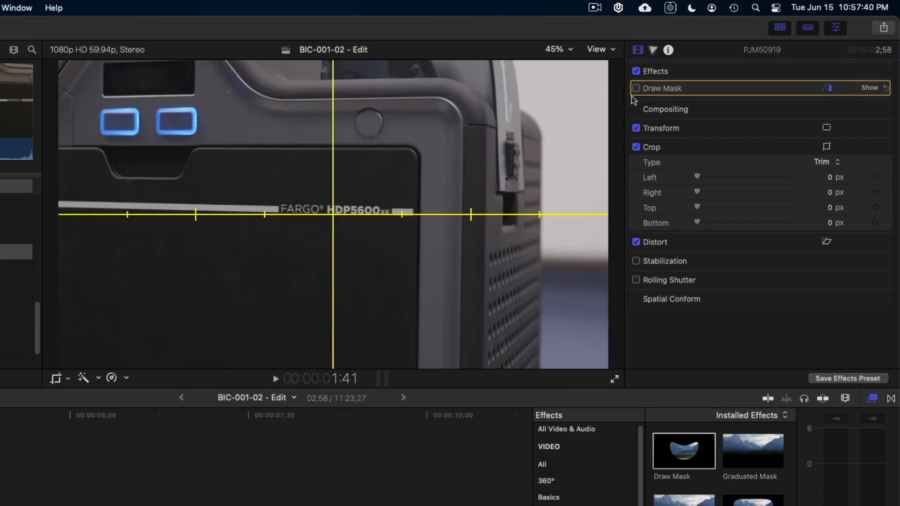
left_click(636, 88)
Scale the clip to 203% and rotate it to -57° with the Transform parameters.
left_click(868, 128)
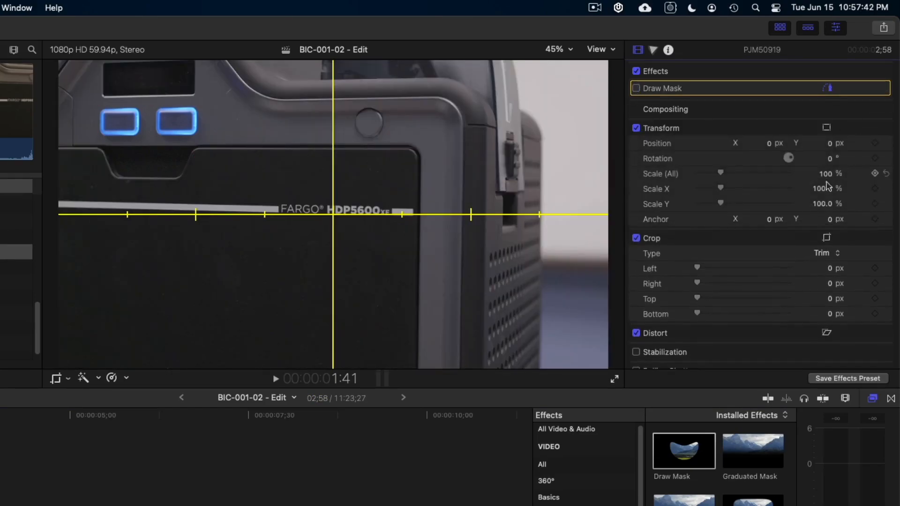
left_click_drag(726, 174, 745, 174)
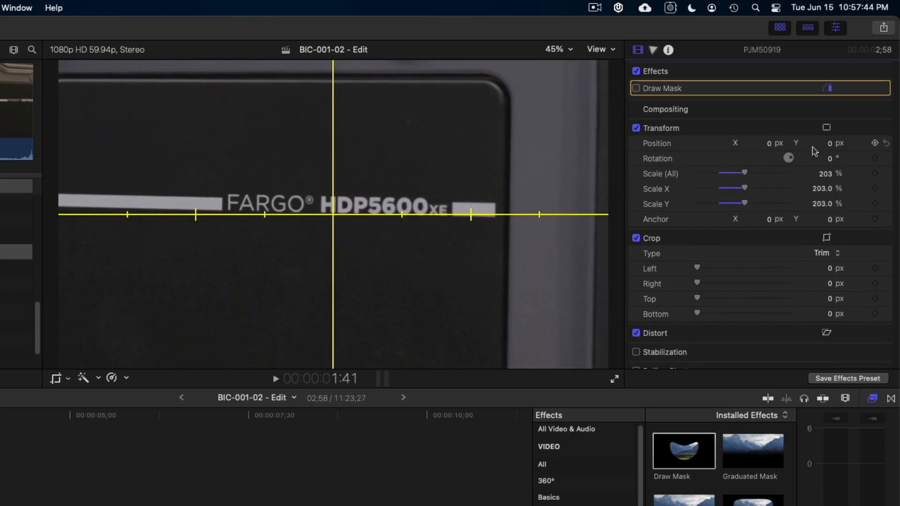
left_click_drag(829, 160, 832, 160)
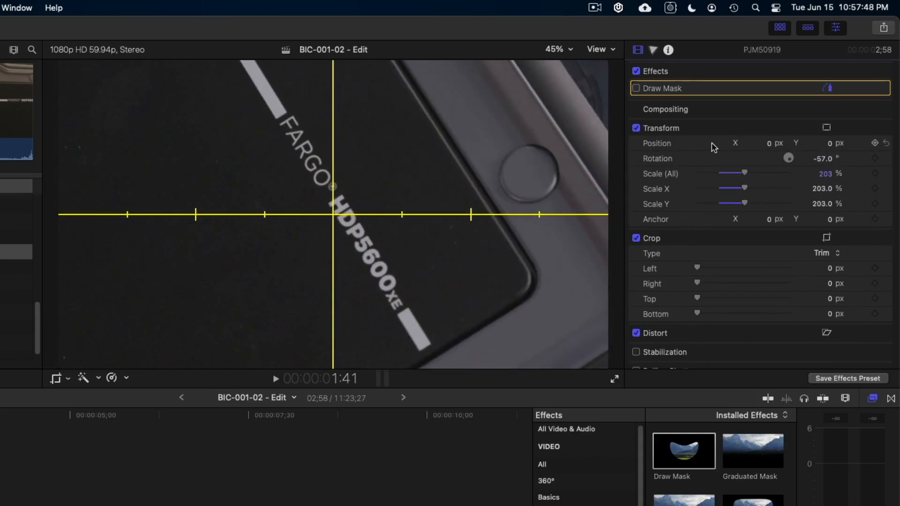
Switch the Transform adjustments off and on to compare the clip with and without them.
left_click(636, 128)
left_click(636, 128)
left_click(636, 128)
left_click(635, 128)
left_click(636, 128)
left_click(636, 128)
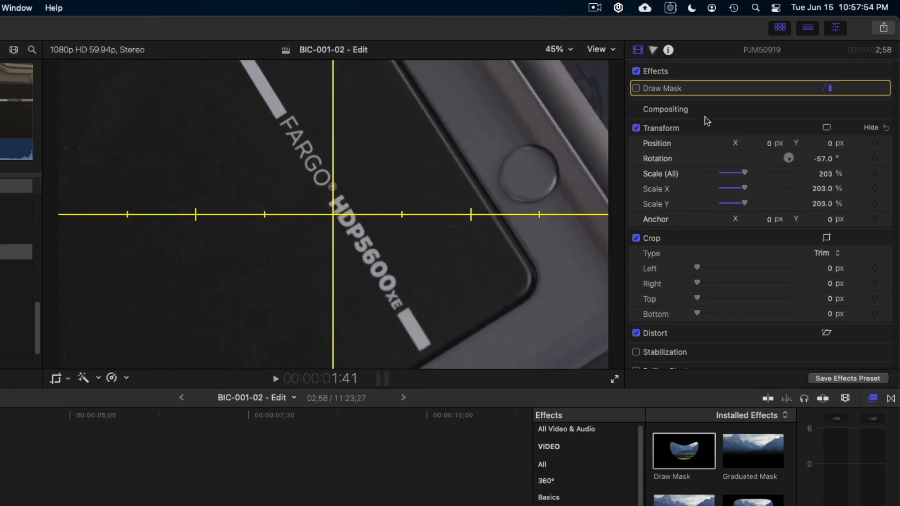
Reset the Transform parameters to their defaults, and collapse the Transform and Crop sections.
left_click(887, 127)
left_click(871, 128)
left_click(870, 147)
Check the Draw Mask once more, leave it off, and apply the Graduated Mask effect to the first part of the clip.
left_click(637, 88)
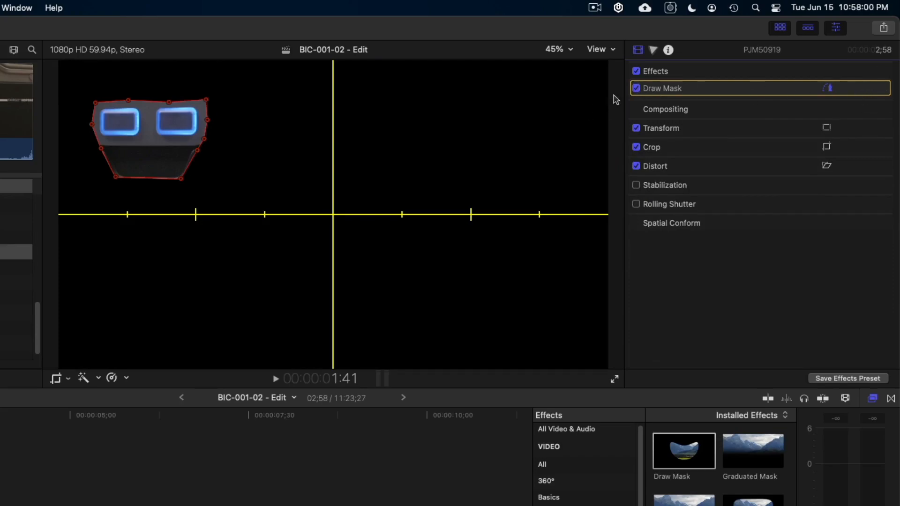
left_click(637, 88)
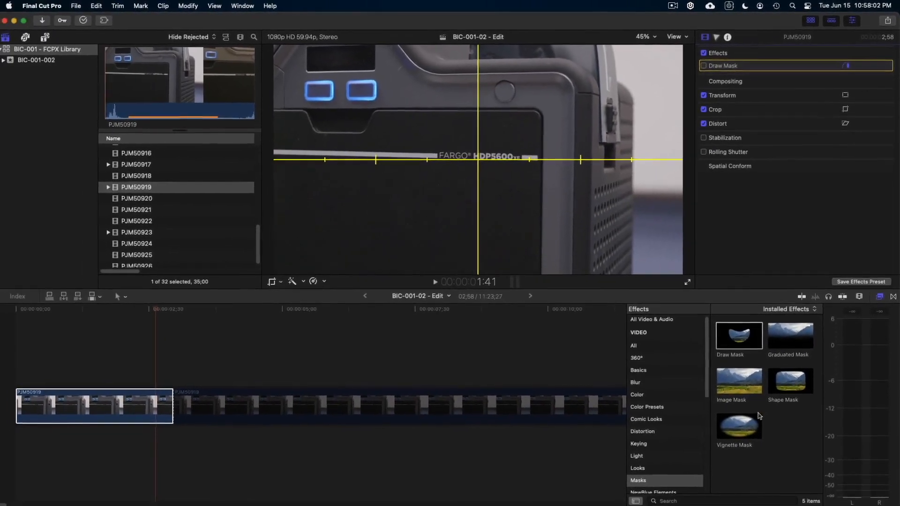
left_click(771, 401)
left_click_drag(789, 339, 124, 404)
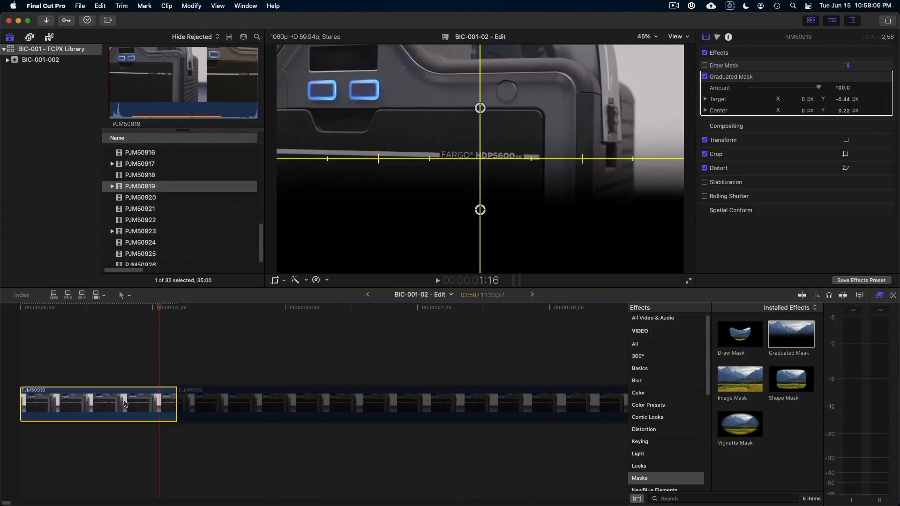
Orient the Graduated Mask's fade horizontally, with its center at X -0.45, Y 0 and its target at X 0.45, Y 0.
mouse_move(473, 218)
left_mouse_down()
mouse_move(506, 170)
mouse_move(502, 129)
mouse_move(473, 141)
mouse_move(464, 181)
mouse_move(480, 161)
mouse_move(618, 176)
mouse_move(579, 178)
left_mouse_up()
left_click_drag(463, 181, 376, 178)
left_click_drag(491, 177, 489, 178)
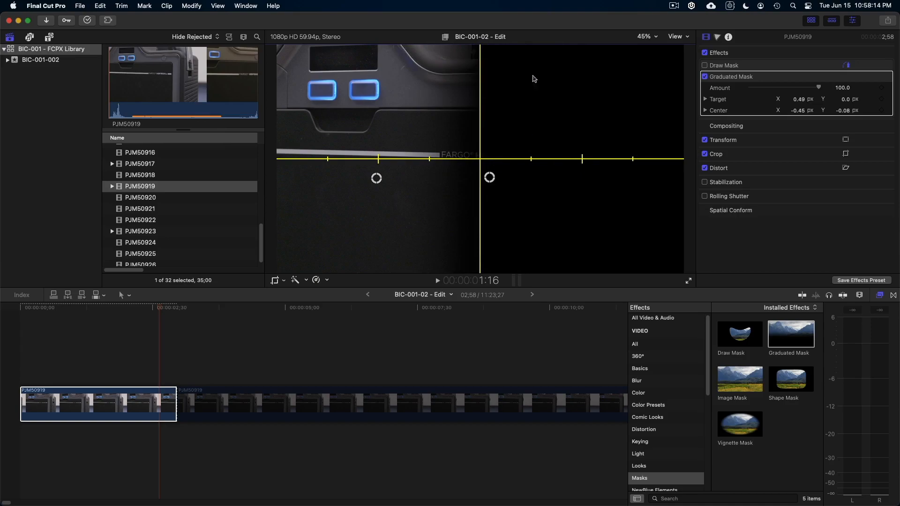
mouse_move(377, 182)
left_mouse_down()
mouse_move(356, 173)
mouse_move(383, 161)
left_mouse_up()
left_click_drag(491, 159, 480, 159)
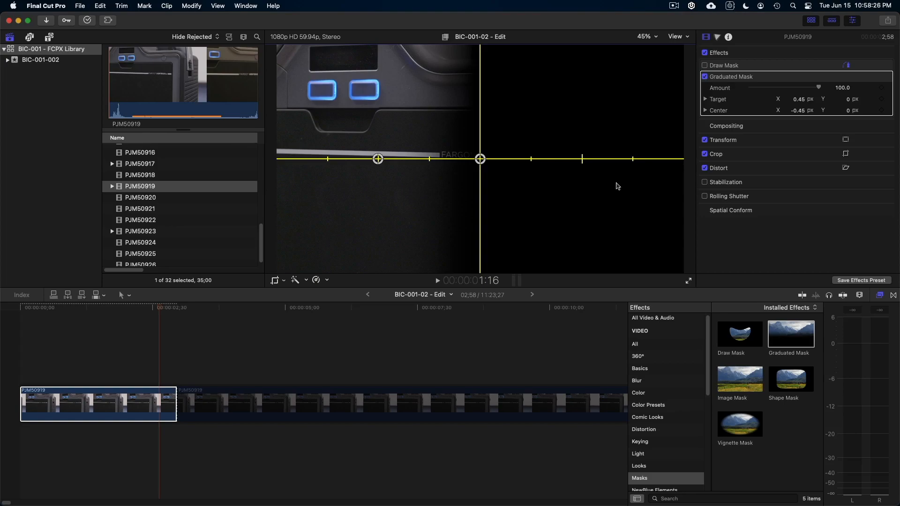
Move the Graduated Mask's target to X 0.86, Y -0.02, and turn the effect off.
left_click_drag(480, 159, 430, 162)
left_click_drag(534, 166, 576, 164)
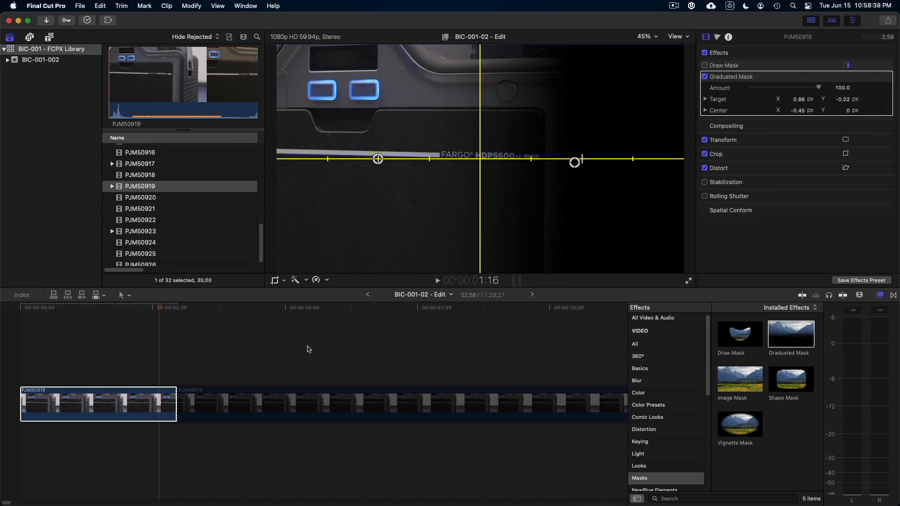
left_click(704, 77)
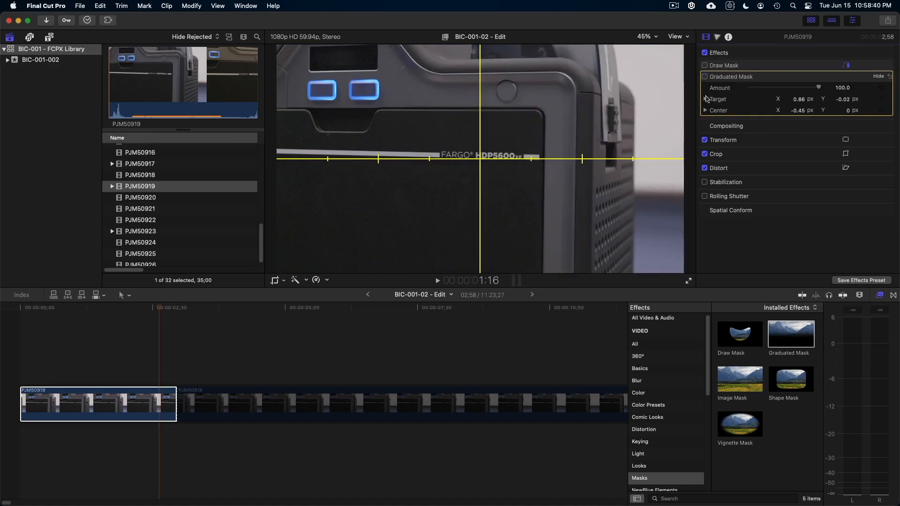
Apply the Vignette Mask effect to the first part of the clip with size 1.03 and falloff 0.45.
left_click_drag(734, 420, 141, 394)
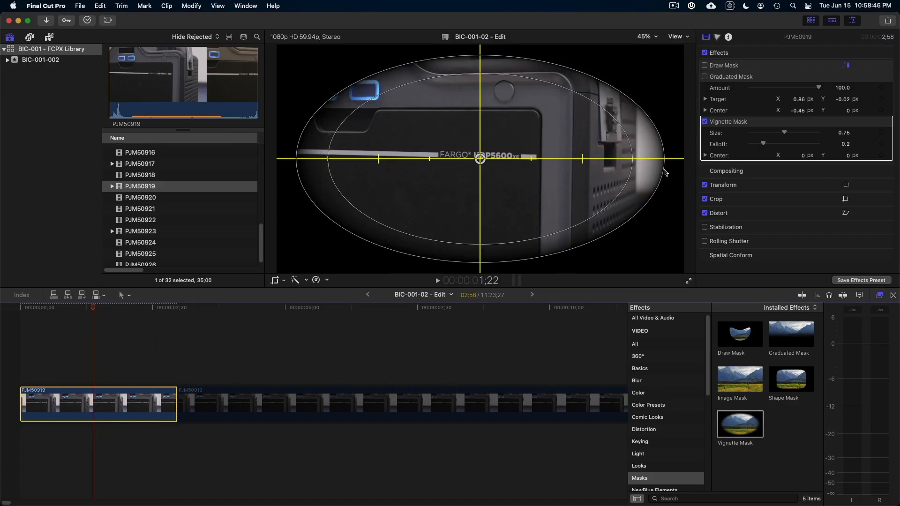
mouse_move(662, 169)
left_mouse_down()
mouse_move(675, 168)
mouse_move(576, 167)
mouse_move(674, 167)
left_mouse_up()
left_click_drag(761, 144, 779, 145)
Move the vignette's center to X -0.01, Y 0.02, and set its size to 0.47 and falloff to 0.97.
left_click_drag(573, 158, 575, 158)
left_click(705, 156)
left_click_drag(784, 165, 801, 170)
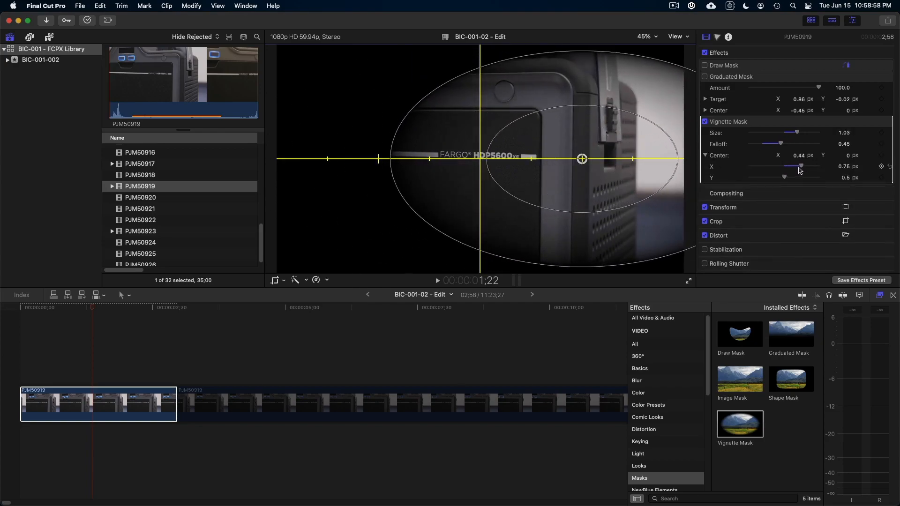
left_click_drag(577, 159, 734, 155)
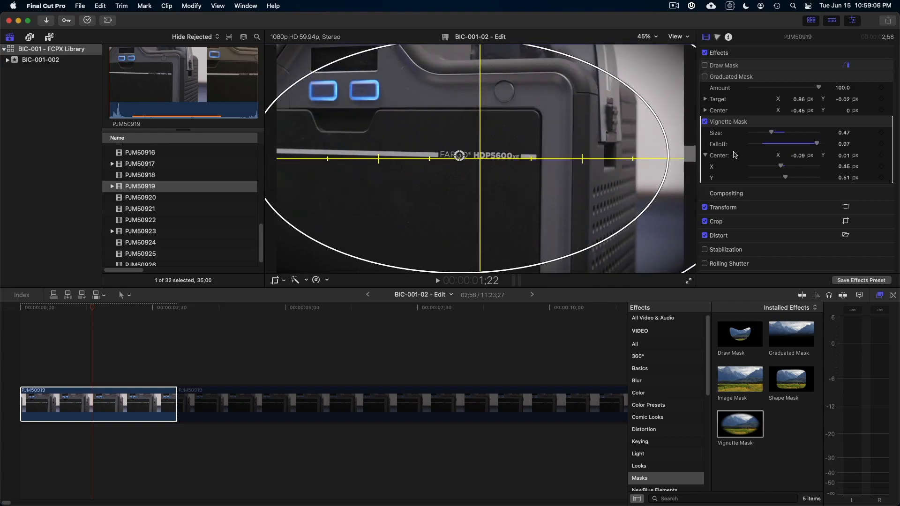
left_click_drag(459, 162, 477, 160)
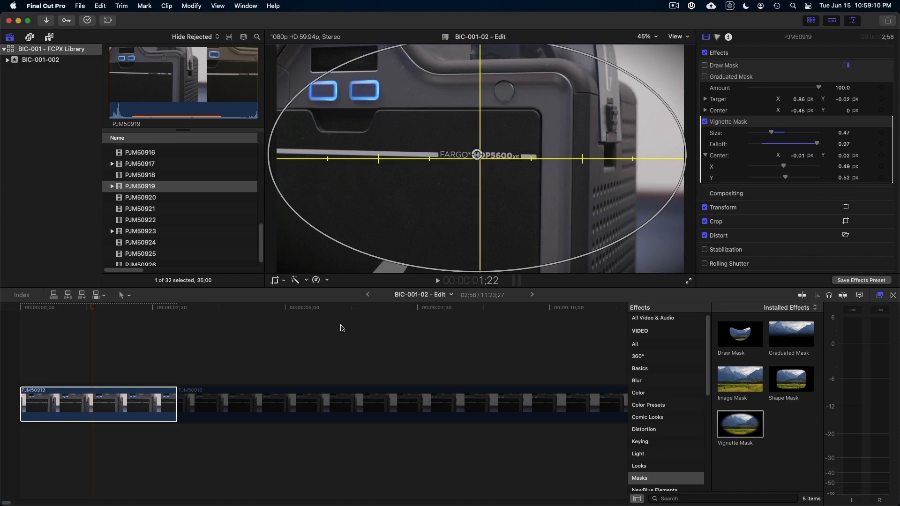